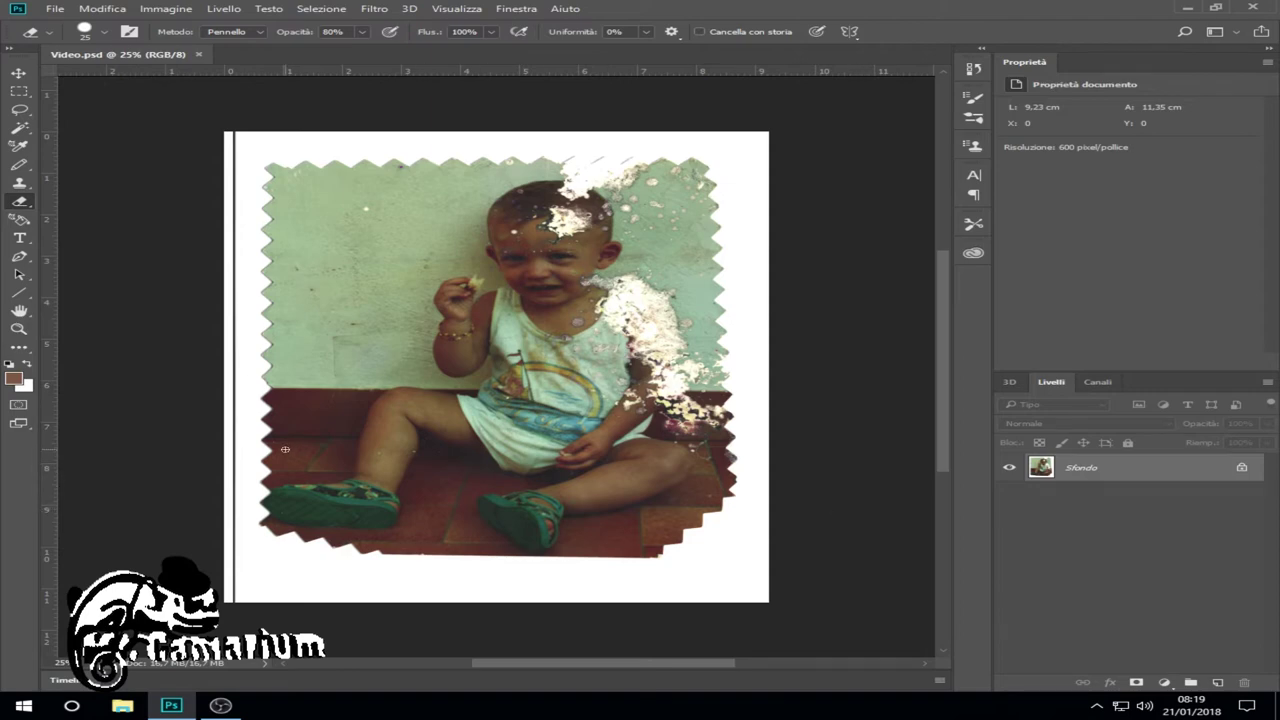
# Measure the photo's tilt with the Ruler tool along a horizontal edge.
pyautogui.click(94, 9)
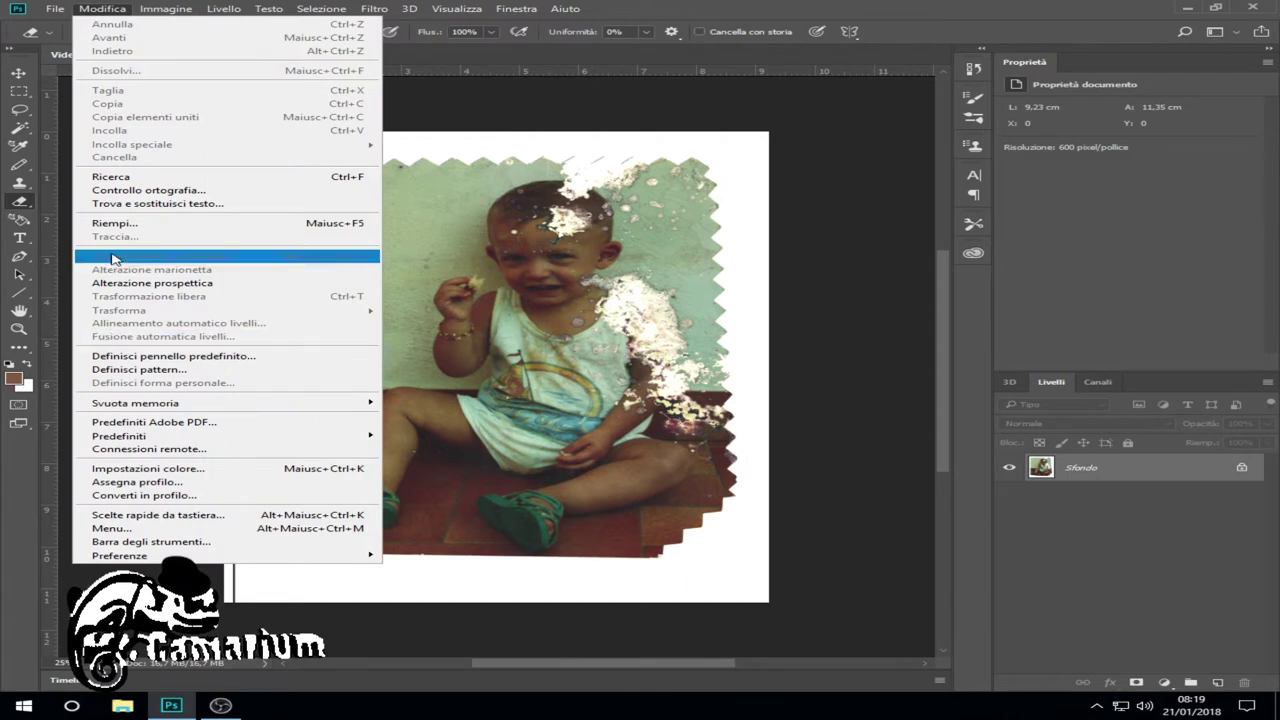
pyautogui.click(20, 297)
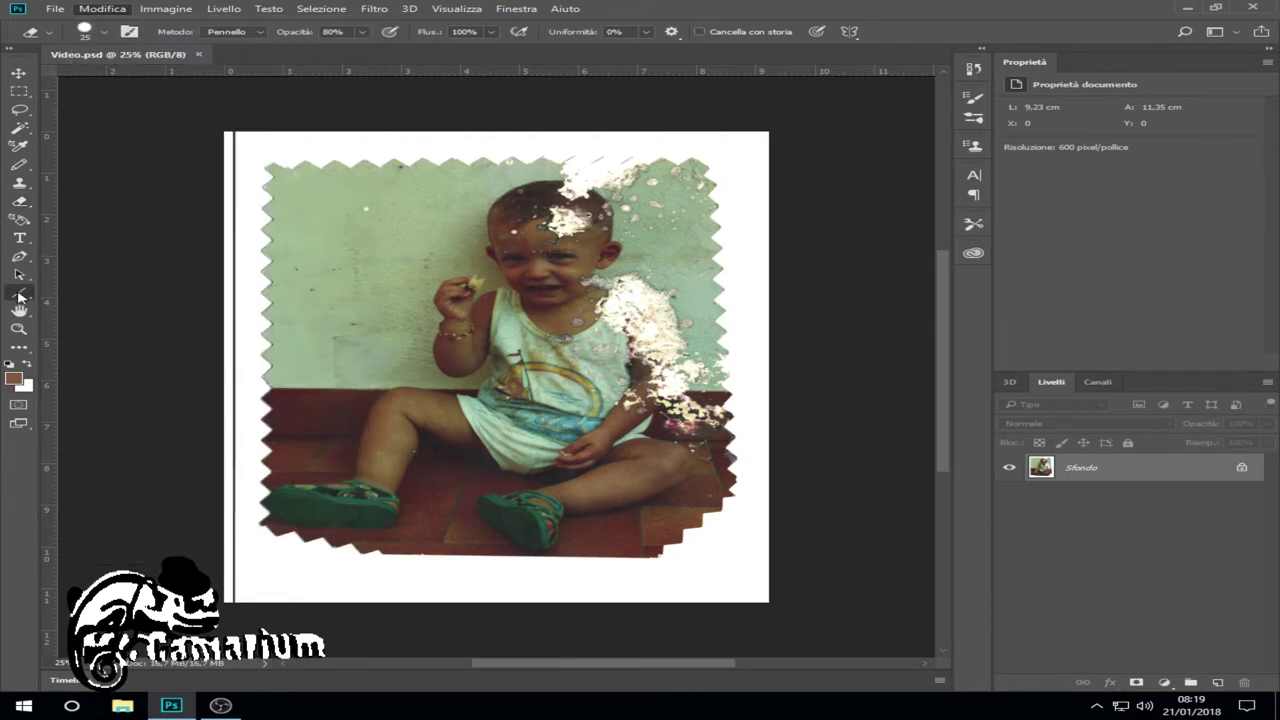
pyautogui.click(22, 347)
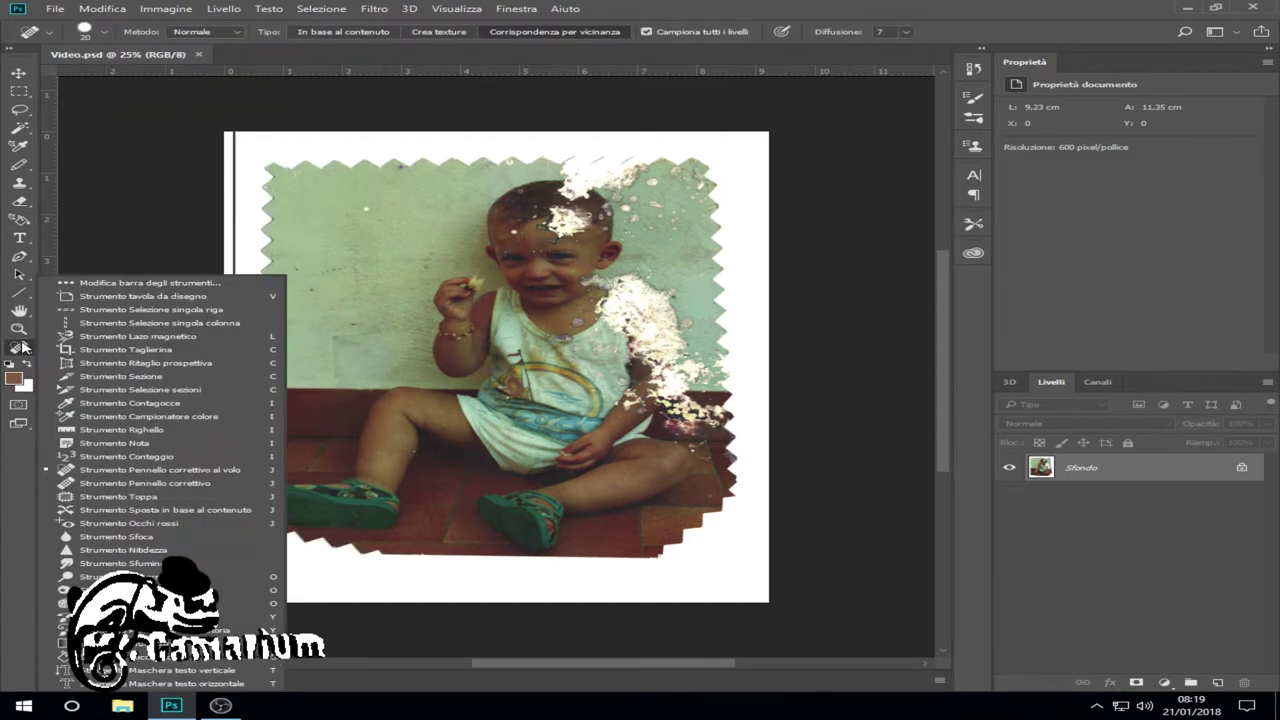
pyautogui.click(150, 430)
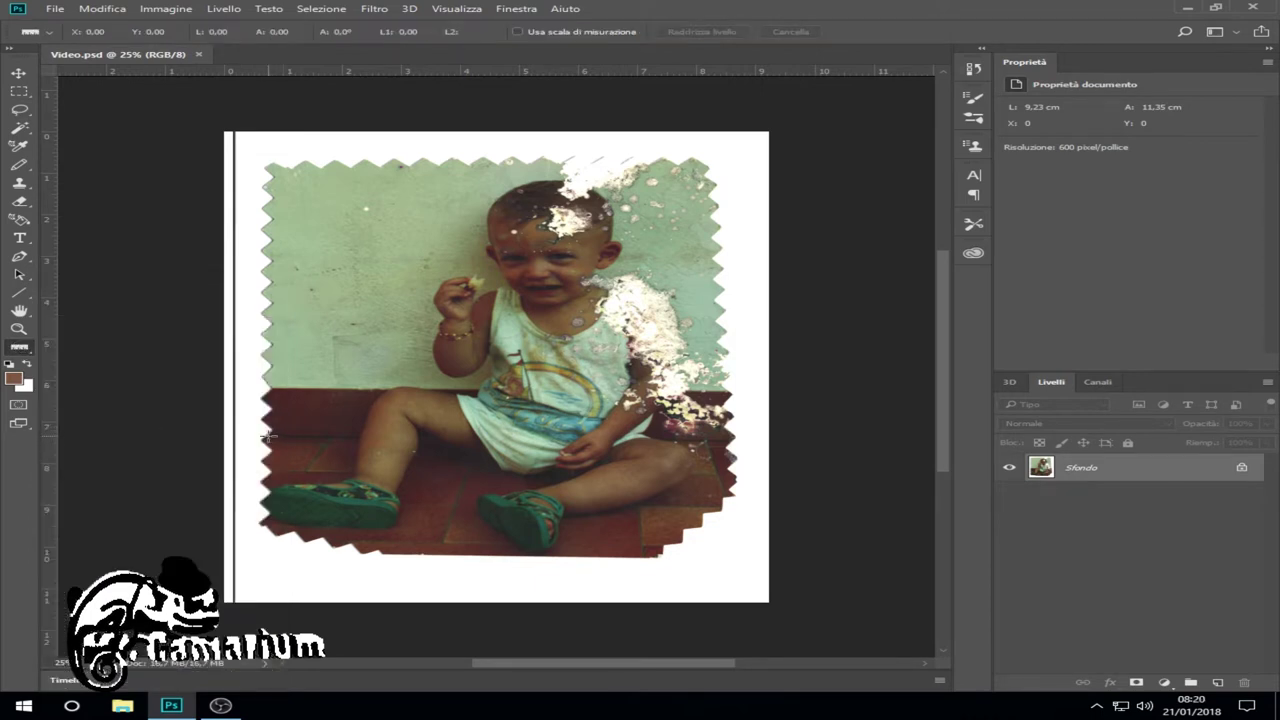
pyautogui.moveTo(268, 435); pyautogui.dragTo(737, 440)
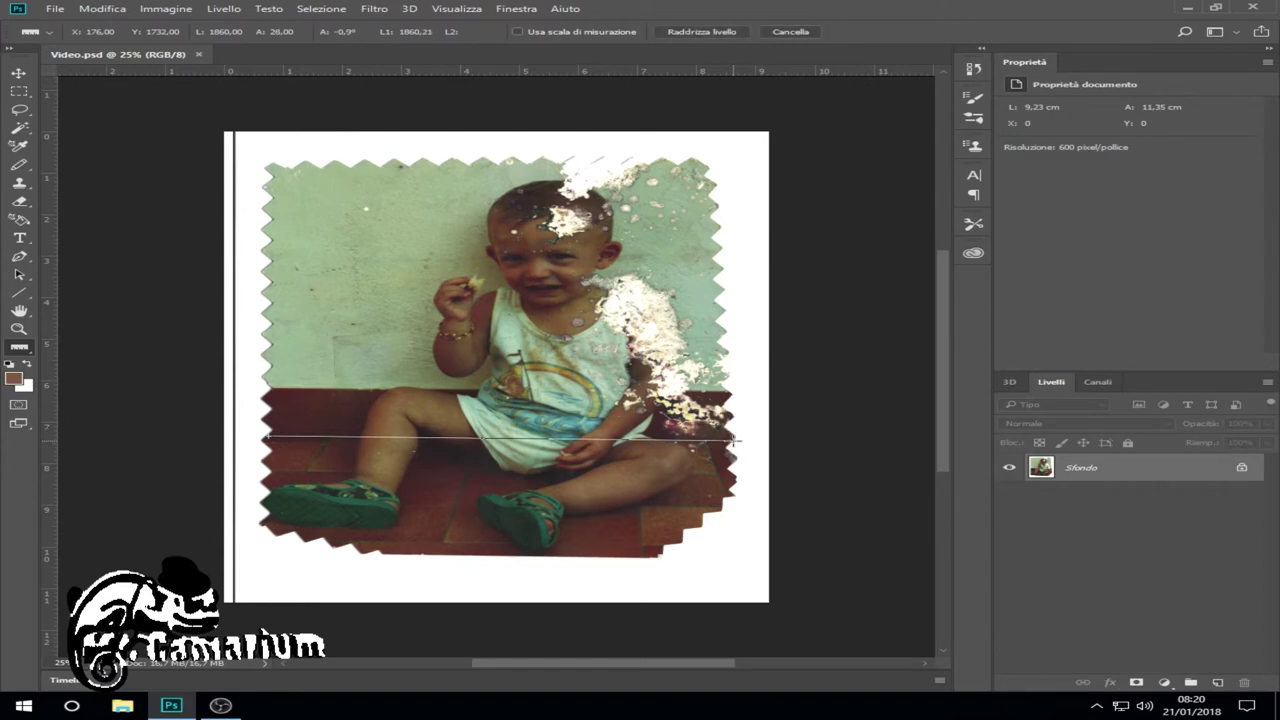
# Rotate the canvas arbitrarily by the measured 0.86° counterclockwise.
pyautogui.click(108, 9)
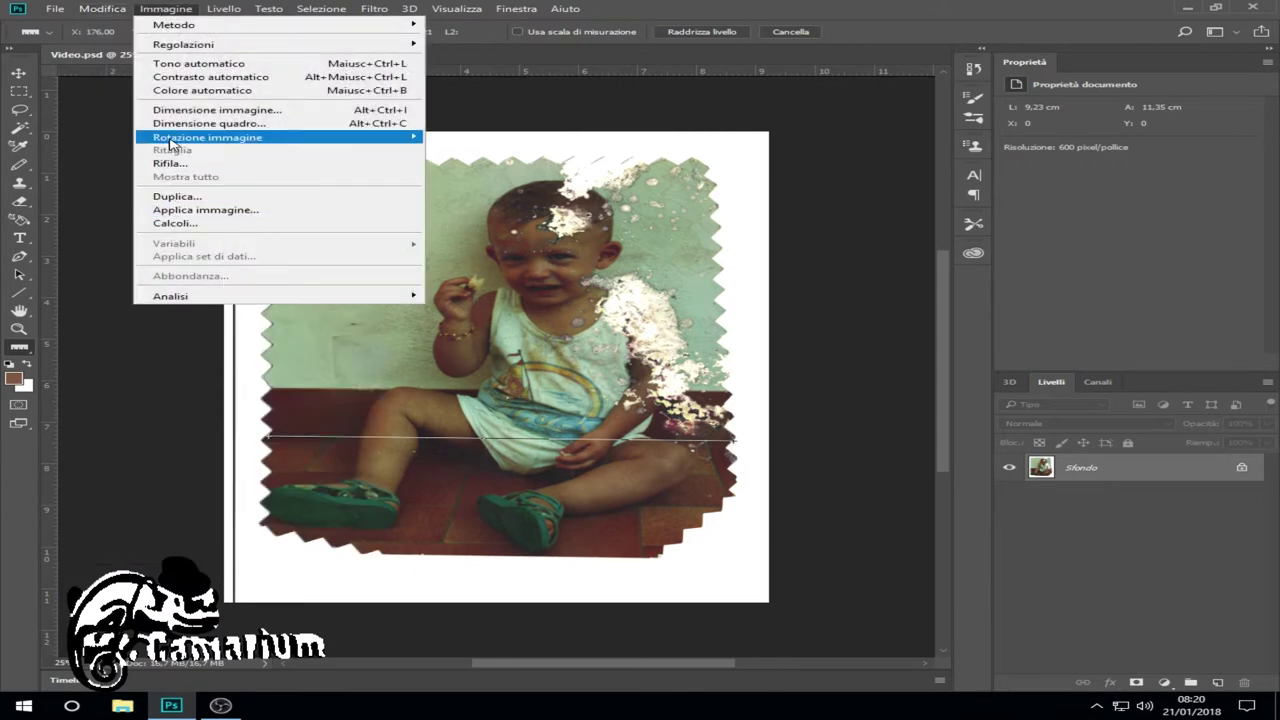
pyautogui.moveTo(207, 137)
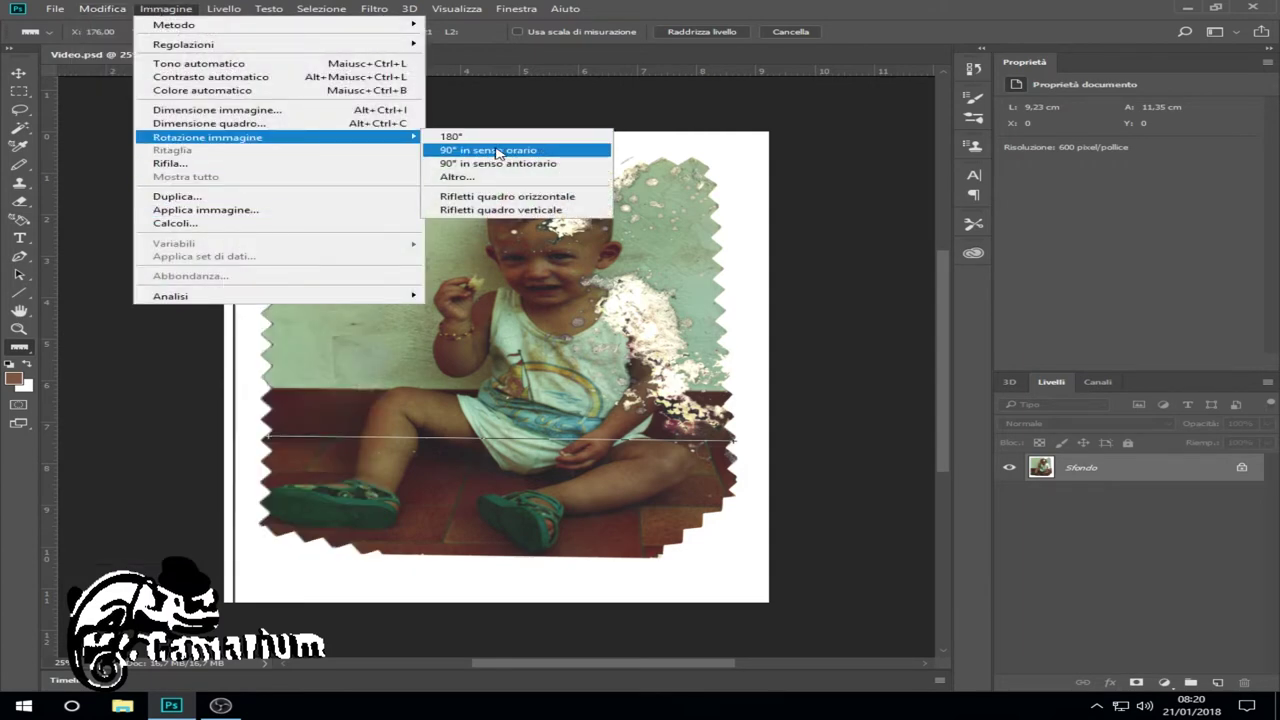
pyautogui.click(462, 178)
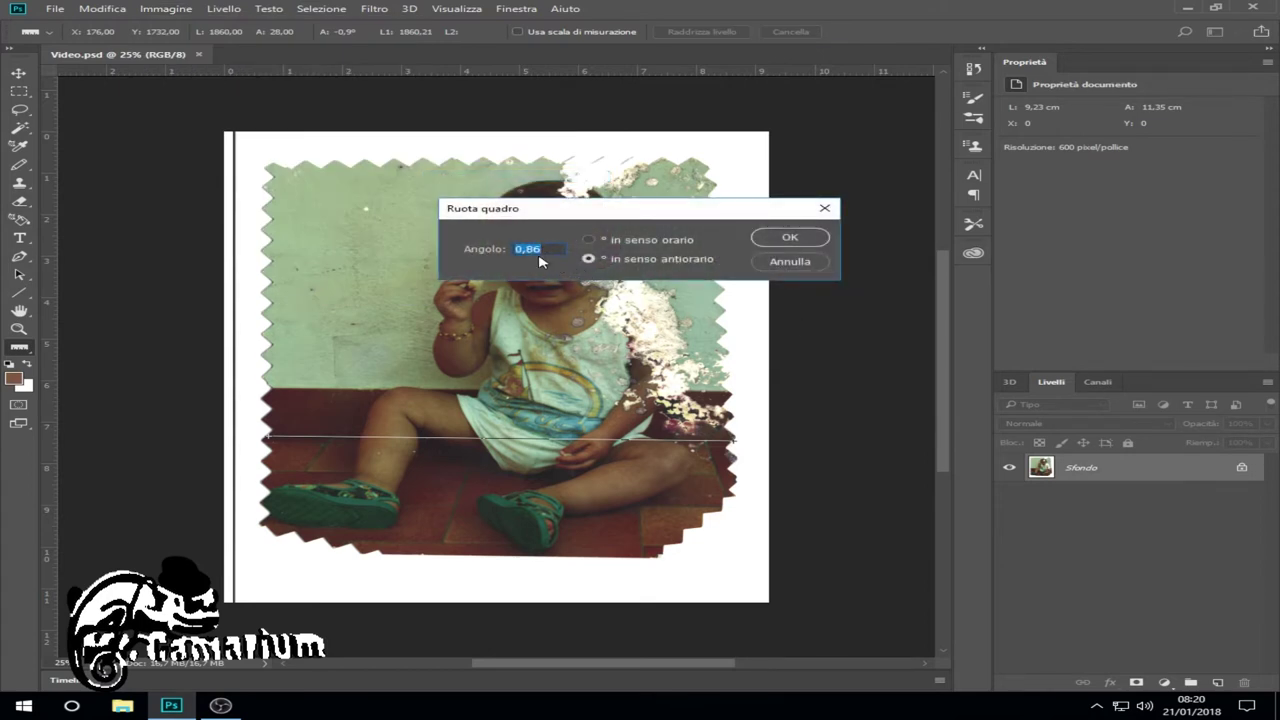
pyautogui.click(790, 238)
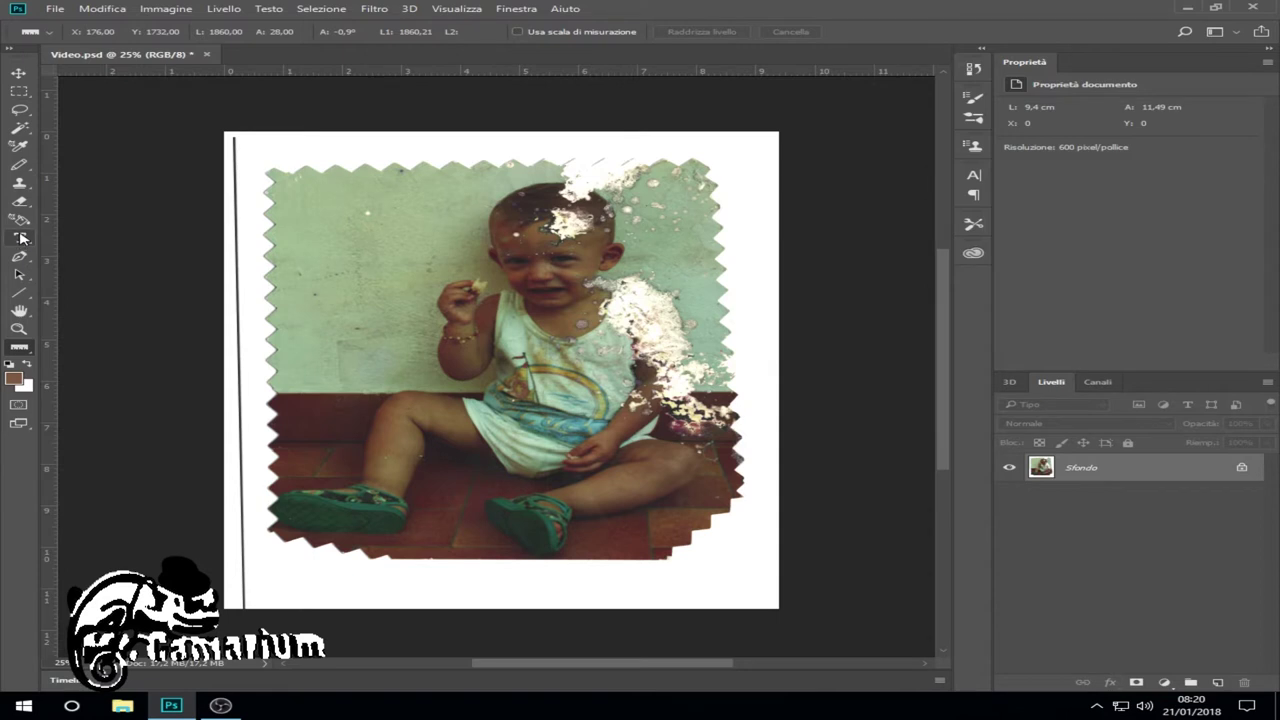
# Crop all four edges in to the photo, giving a 7.47 × 9.15 cm image without the white border.
pyautogui.click(19, 346)
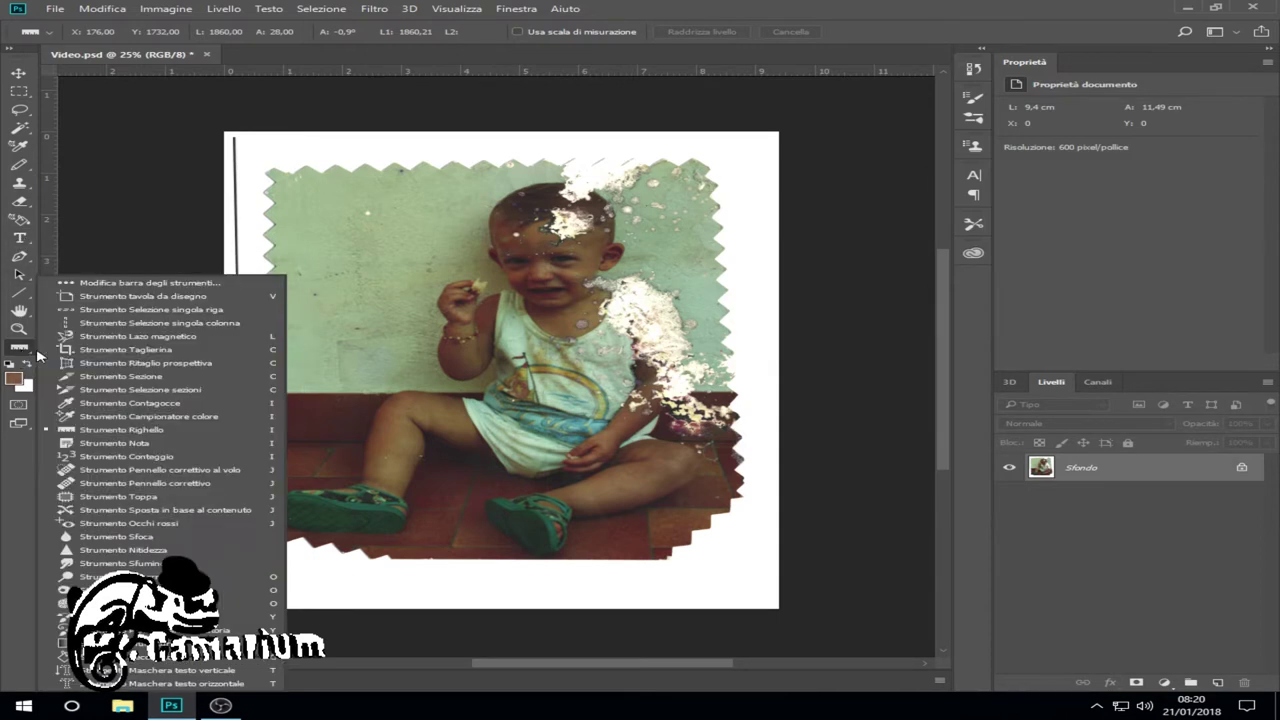
pyautogui.click(99, 352)
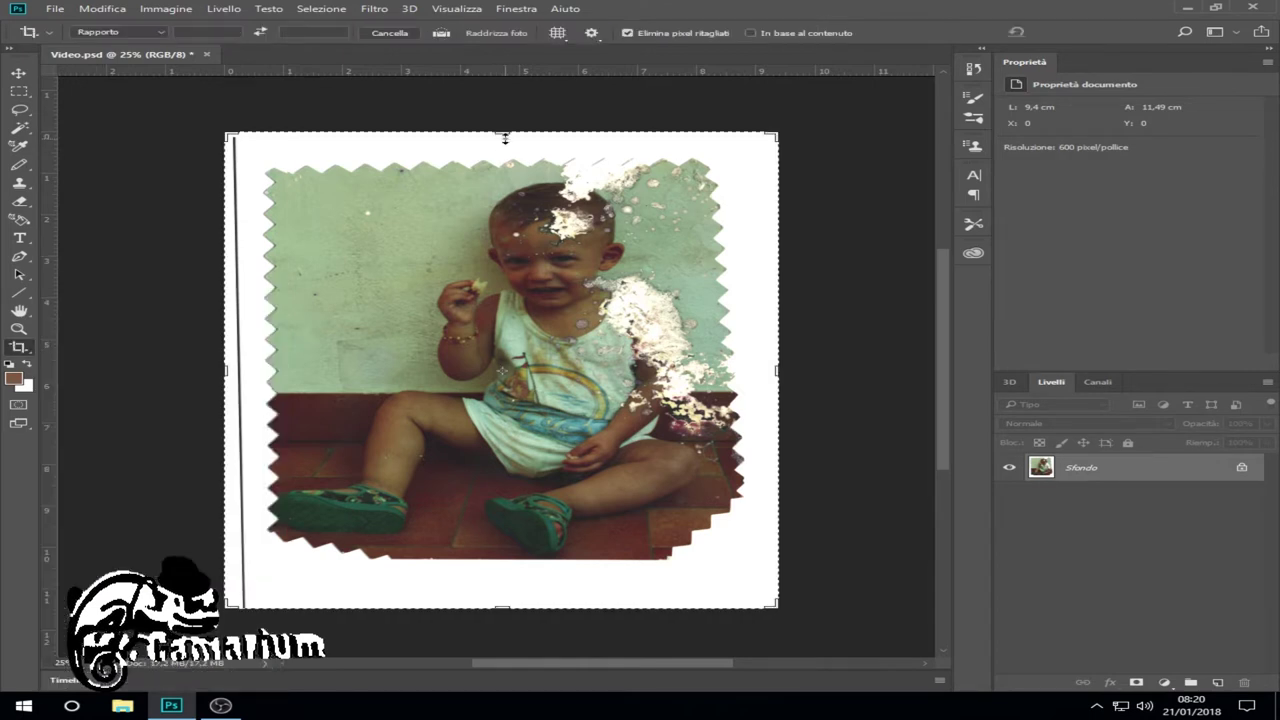
pyautogui.moveTo(505, 138); pyautogui.dragTo(505, 152)
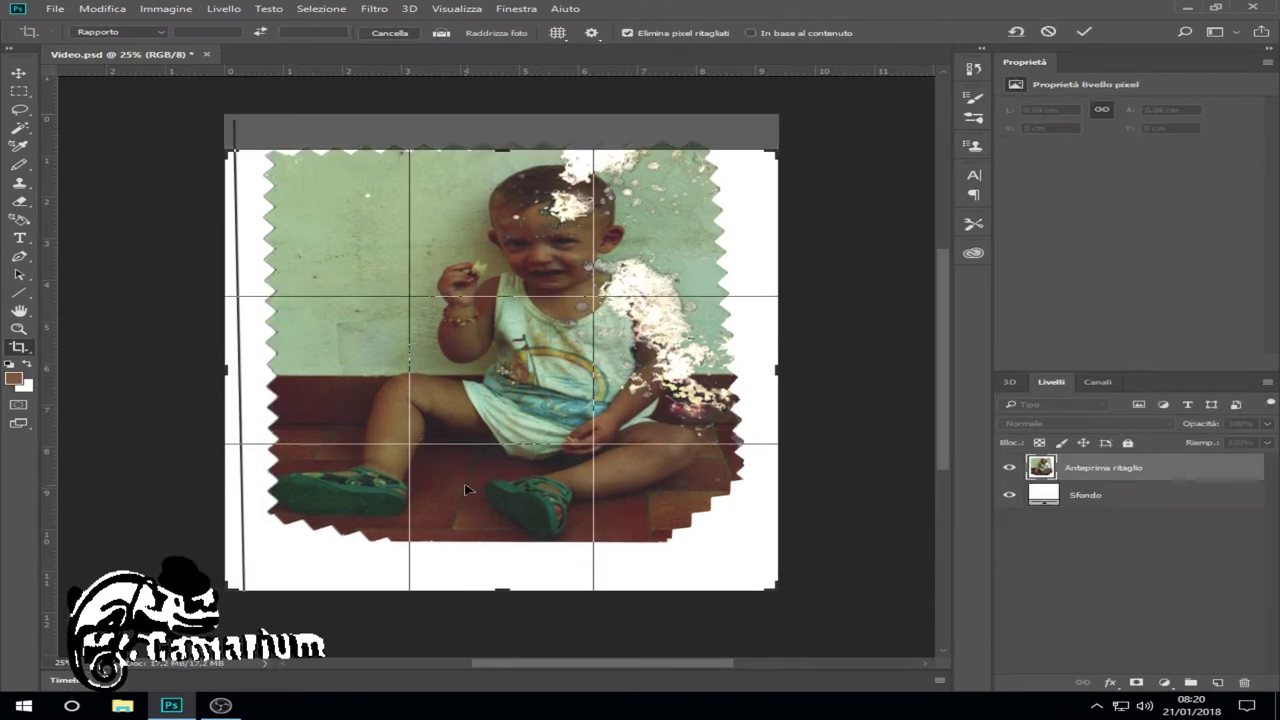
pyautogui.moveTo(502, 590); pyautogui.dragTo(502, 563)
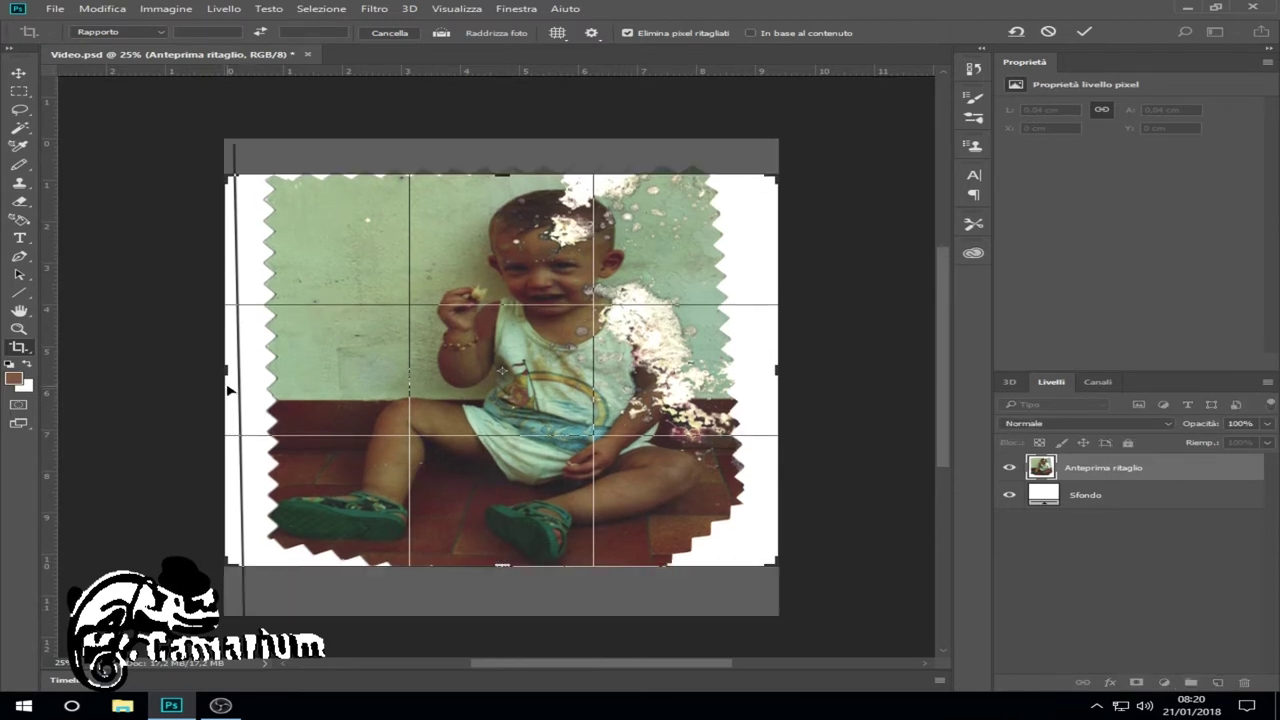
pyautogui.moveTo(229, 370); pyautogui.dragTo(246, 372)
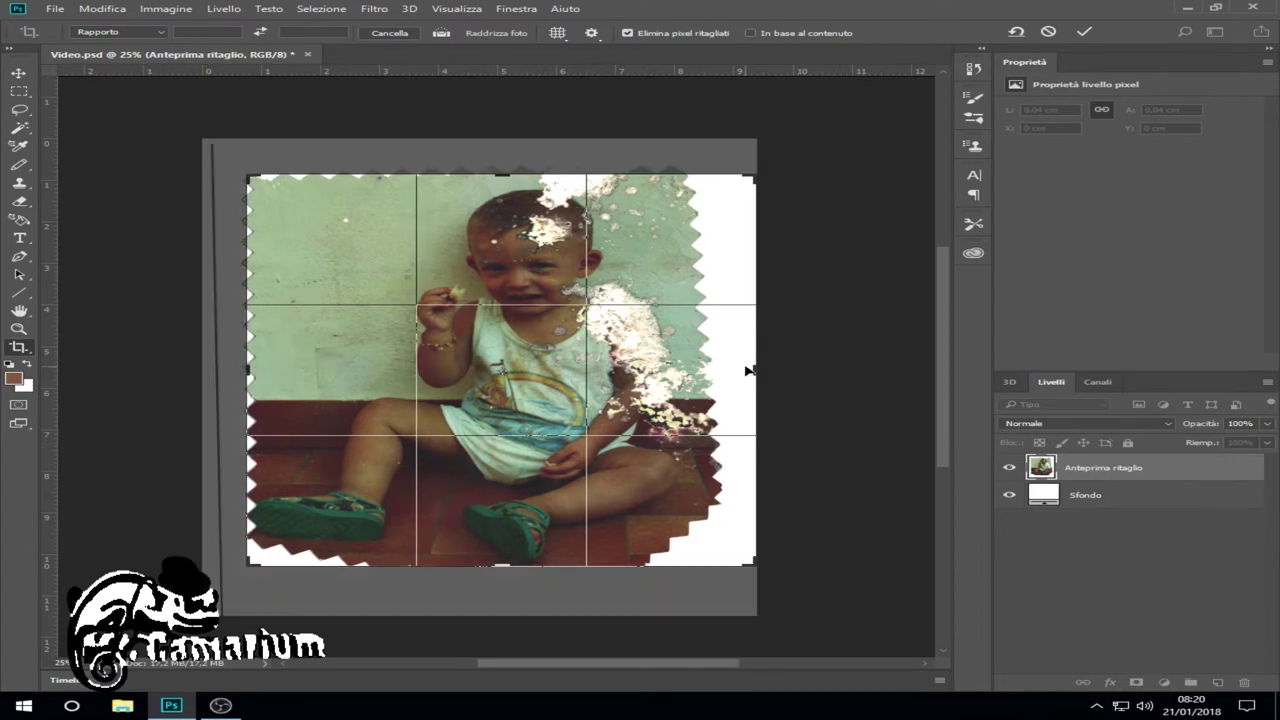
pyautogui.moveTo(751, 368); pyautogui.dragTo(731, 368)
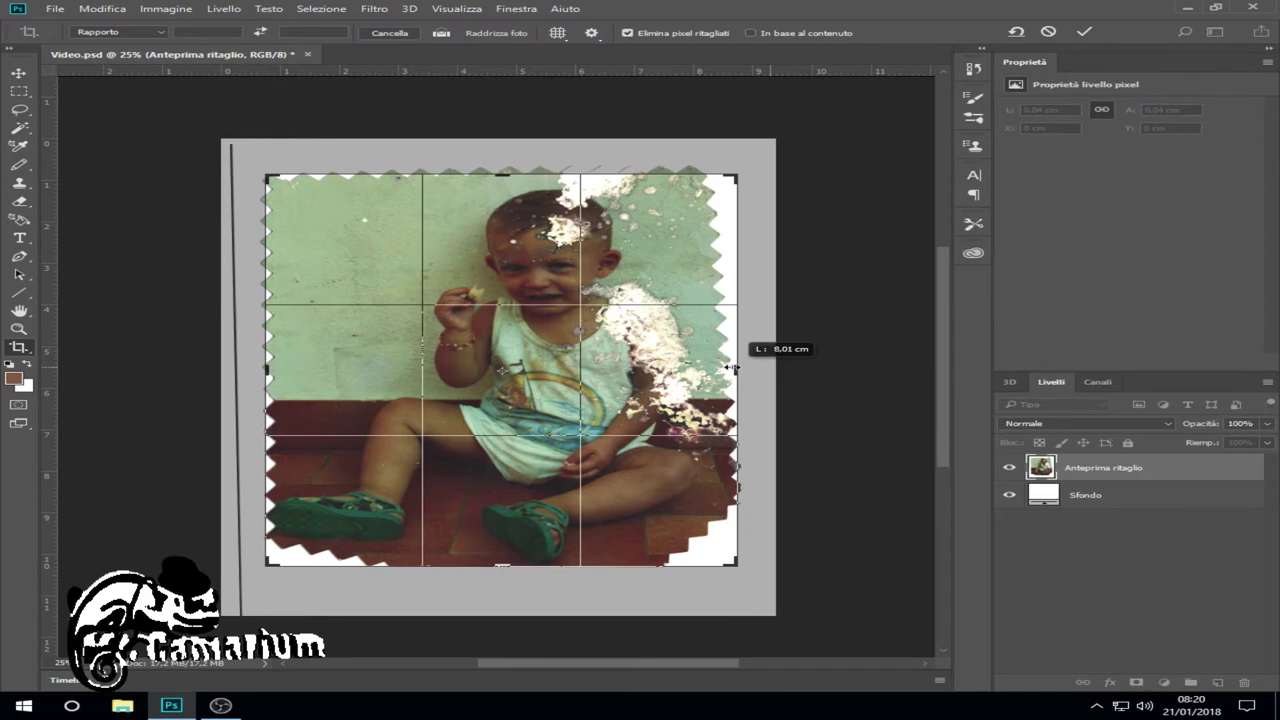
pyautogui.moveTo(733, 368); pyautogui.dragTo(733, 368)
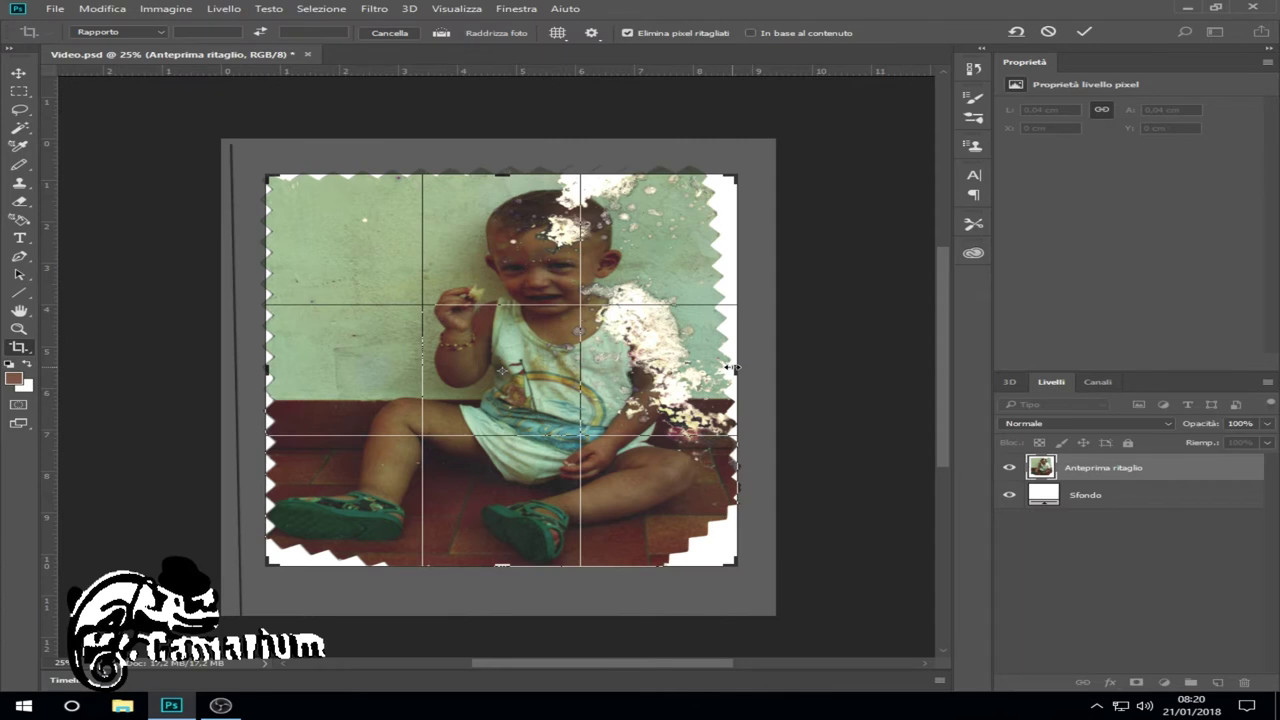
pyautogui.moveTo(735, 368); pyautogui.dragTo(721, 370)
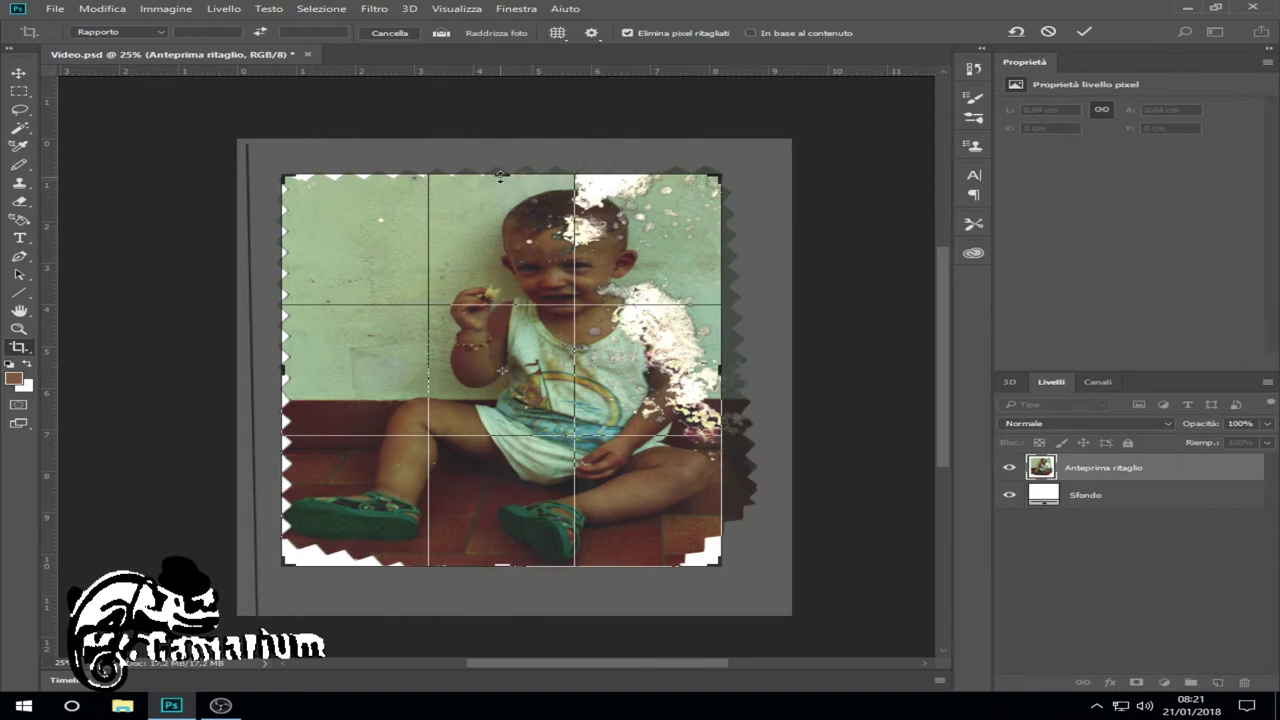
pyautogui.moveTo(500, 176); pyautogui.dragTo(501, 182)
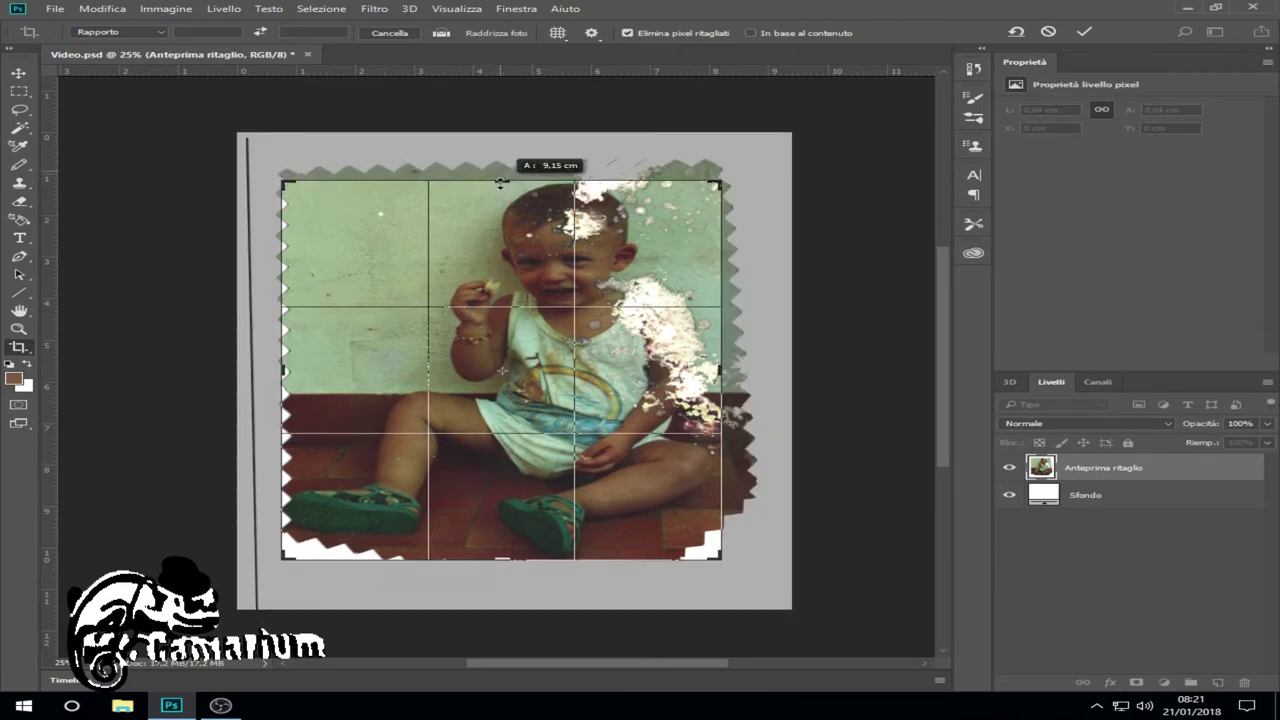
pyautogui.moveTo(501, 182); pyautogui.dragTo(501, 182)
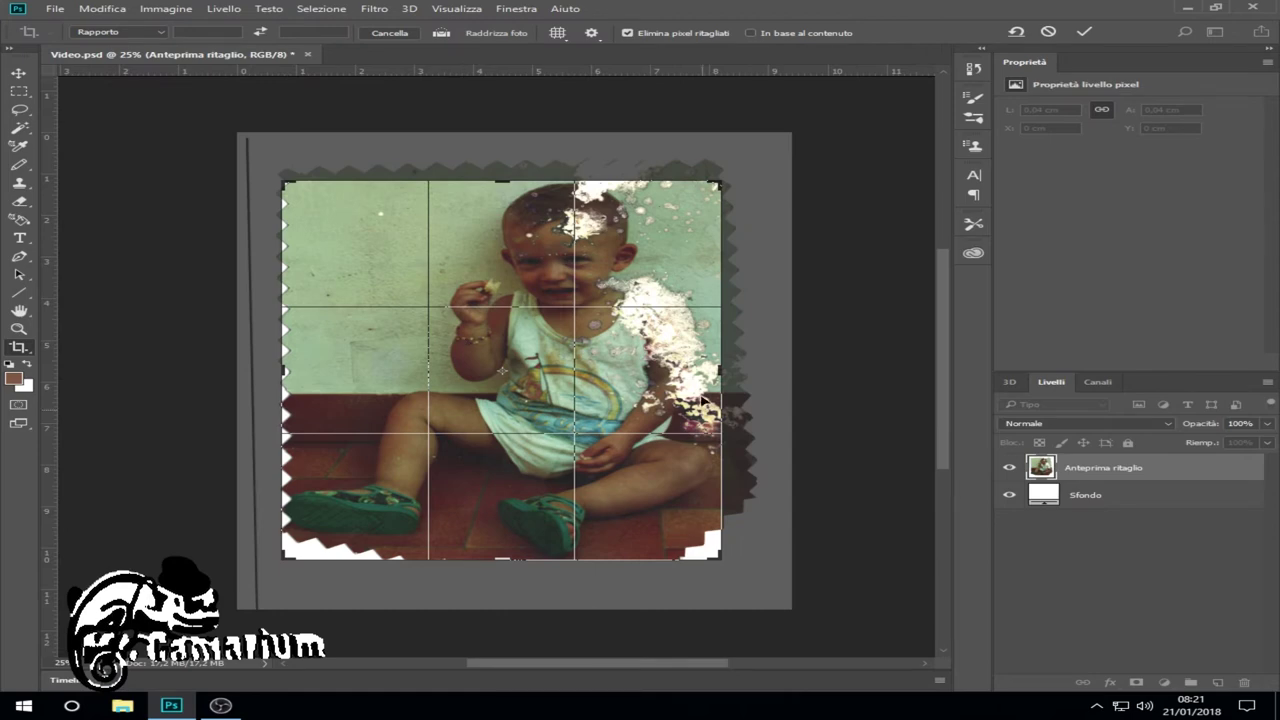
pyautogui.click(1084, 31)
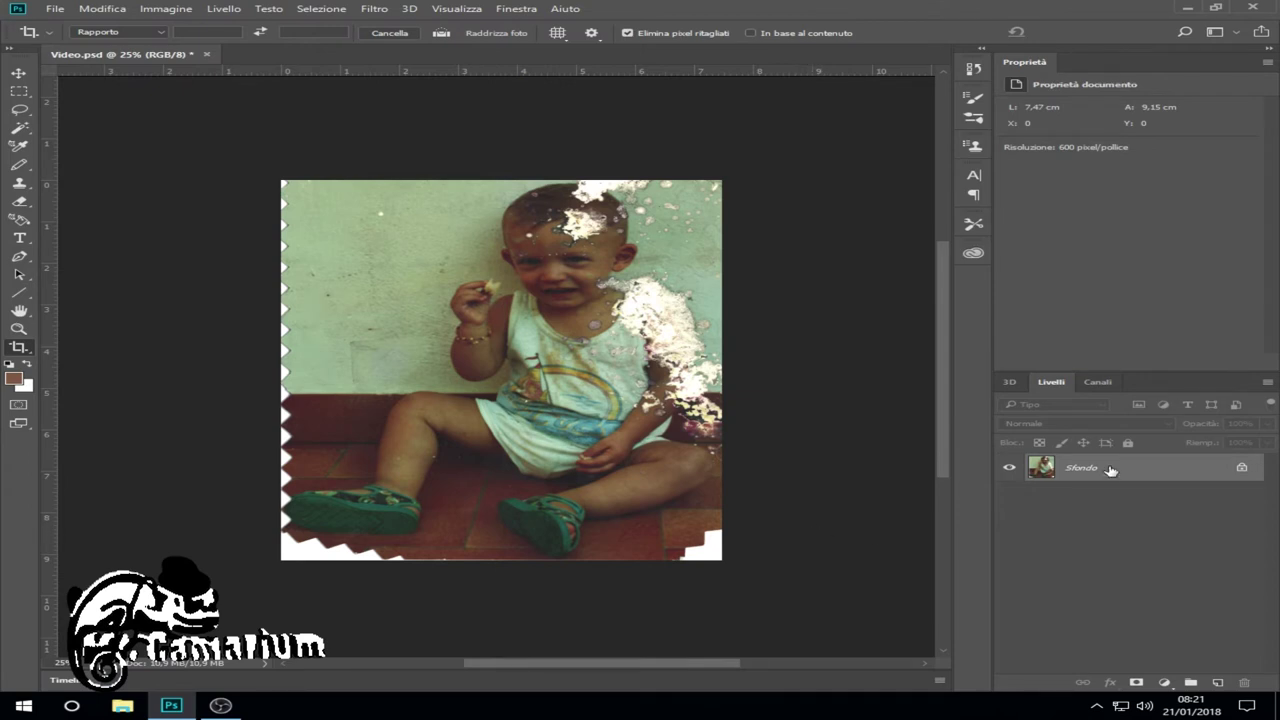
# Duplicate Sfondo, hide the original, and name the copy 'Restauro'.
pyautogui.rightClick(1063, 470)
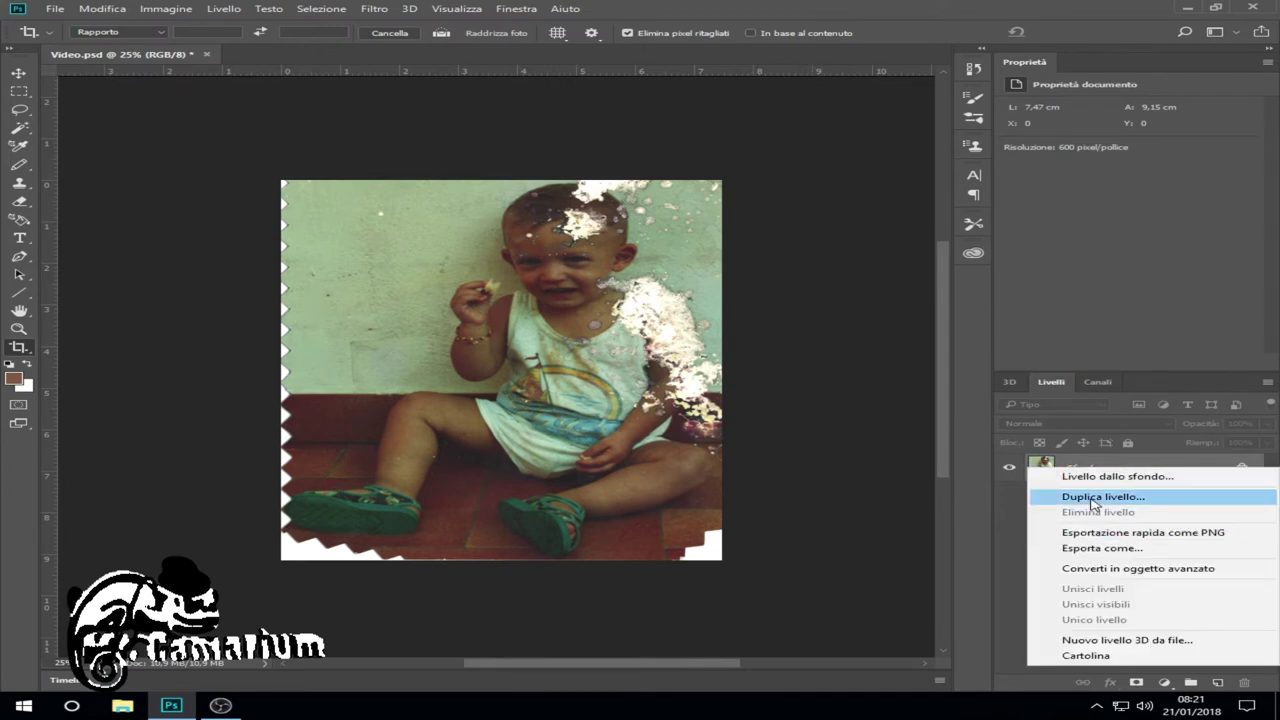
pyautogui.click(1100, 497)
pyautogui.click(828, 214)
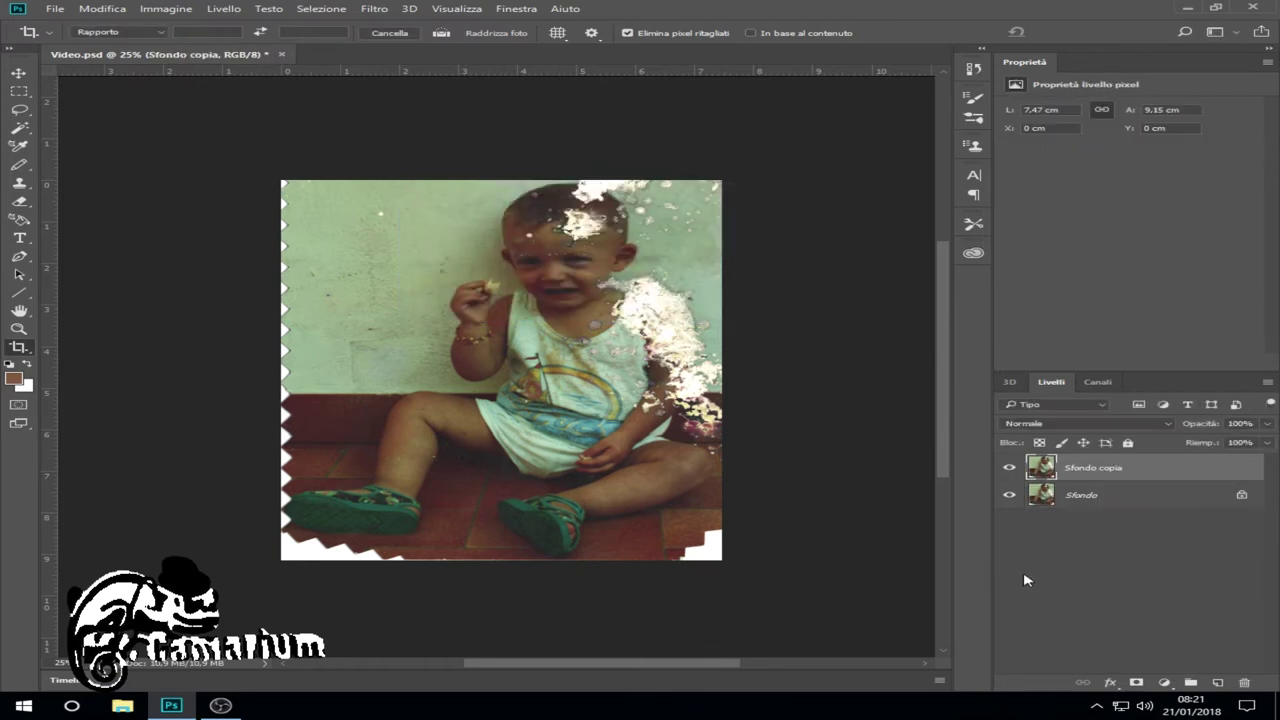
pyautogui.click(1009, 496)
pyautogui.doubleClick(1091, 468)
pyautogui.write('Restauro')
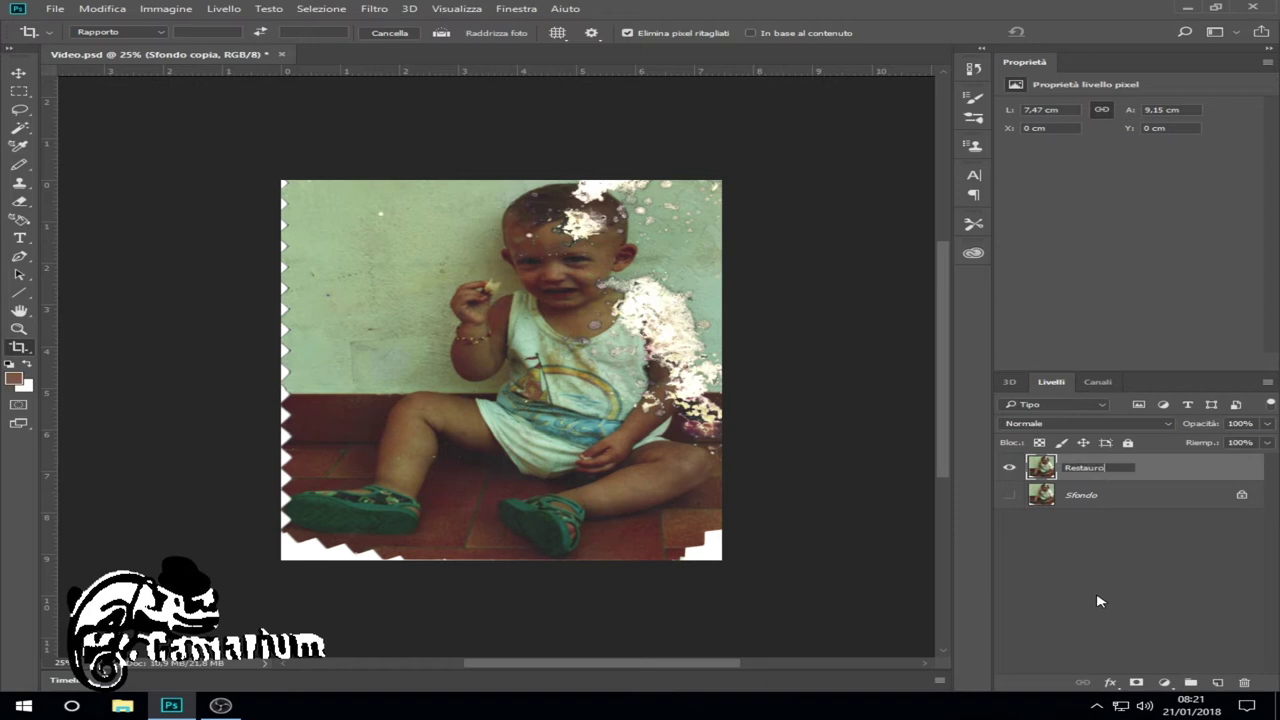
pyautogui.press('Return')
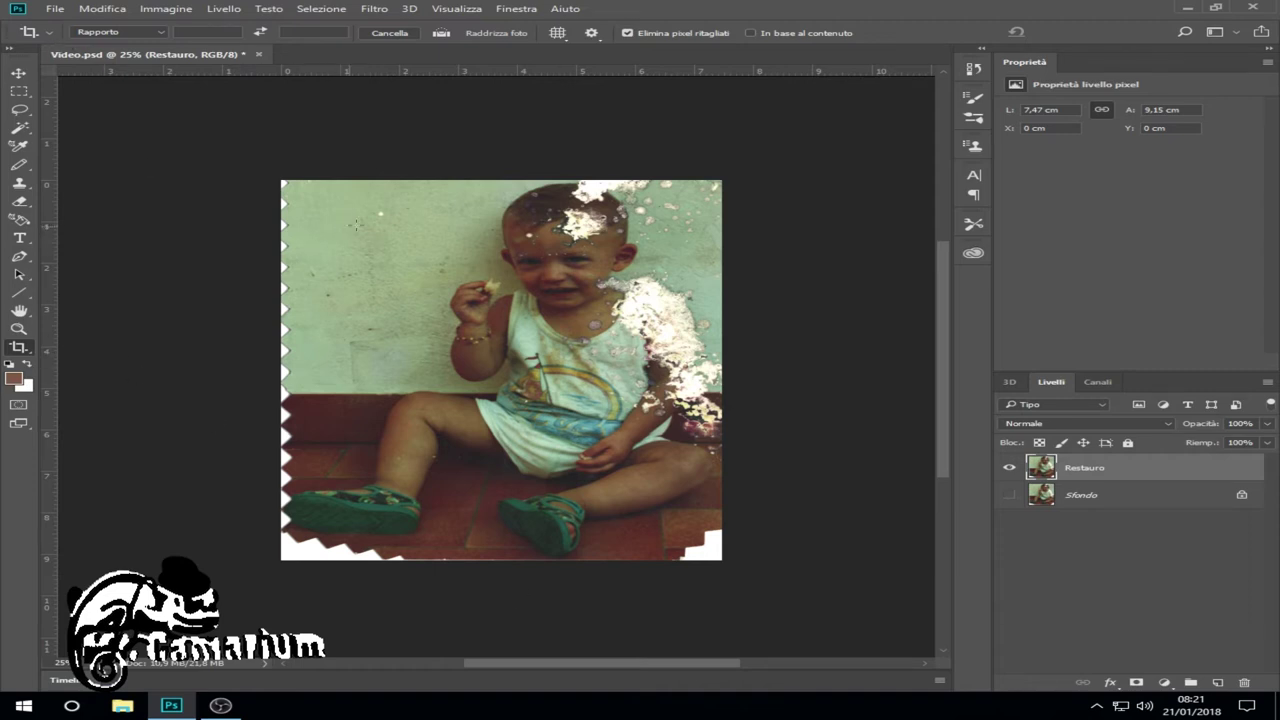
# Content-aware fill a small white spot on the upper-left wall using an elliptical selection.
pyautogui.click(16, 94)
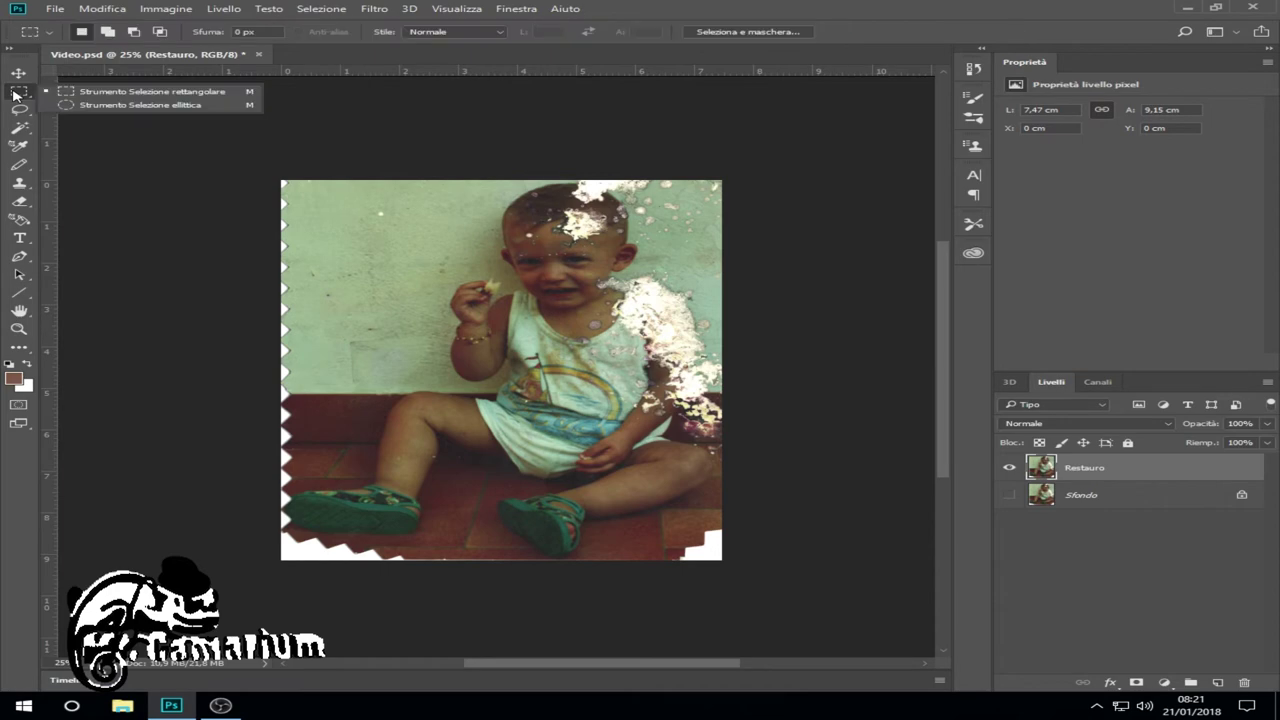
pyautogui.click(108, 105)
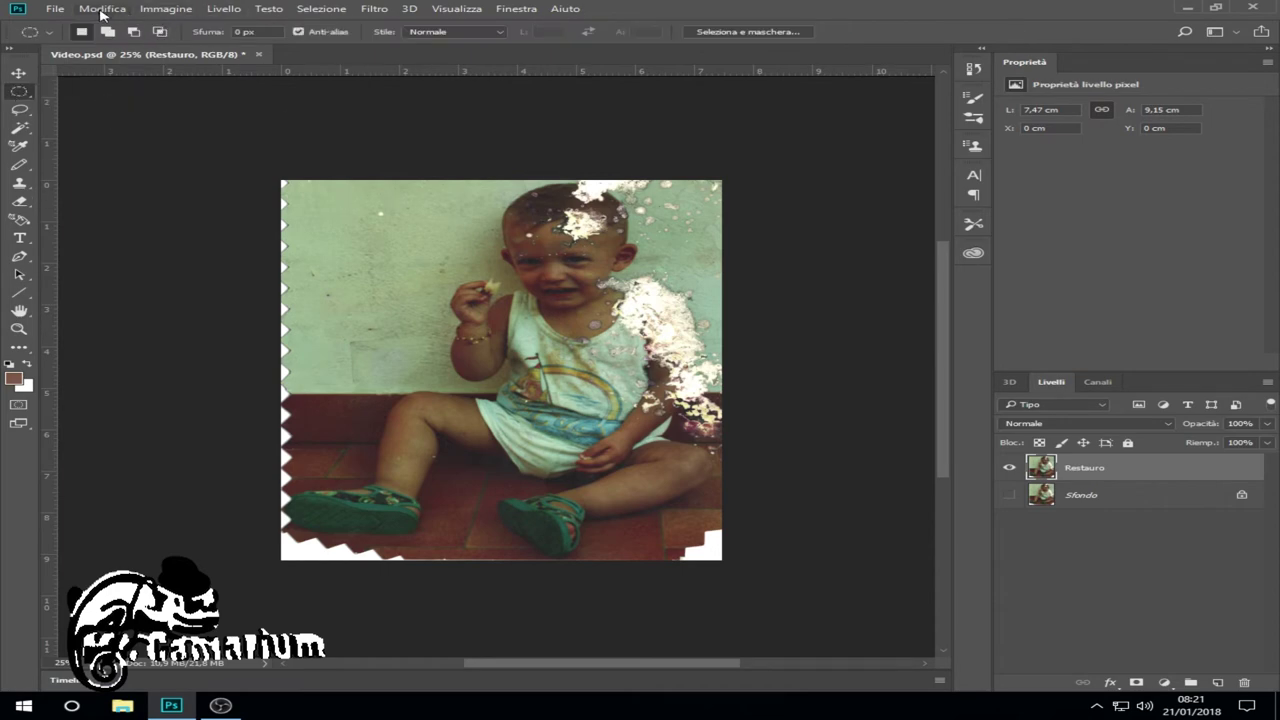
pyautogui.click(103, 9)
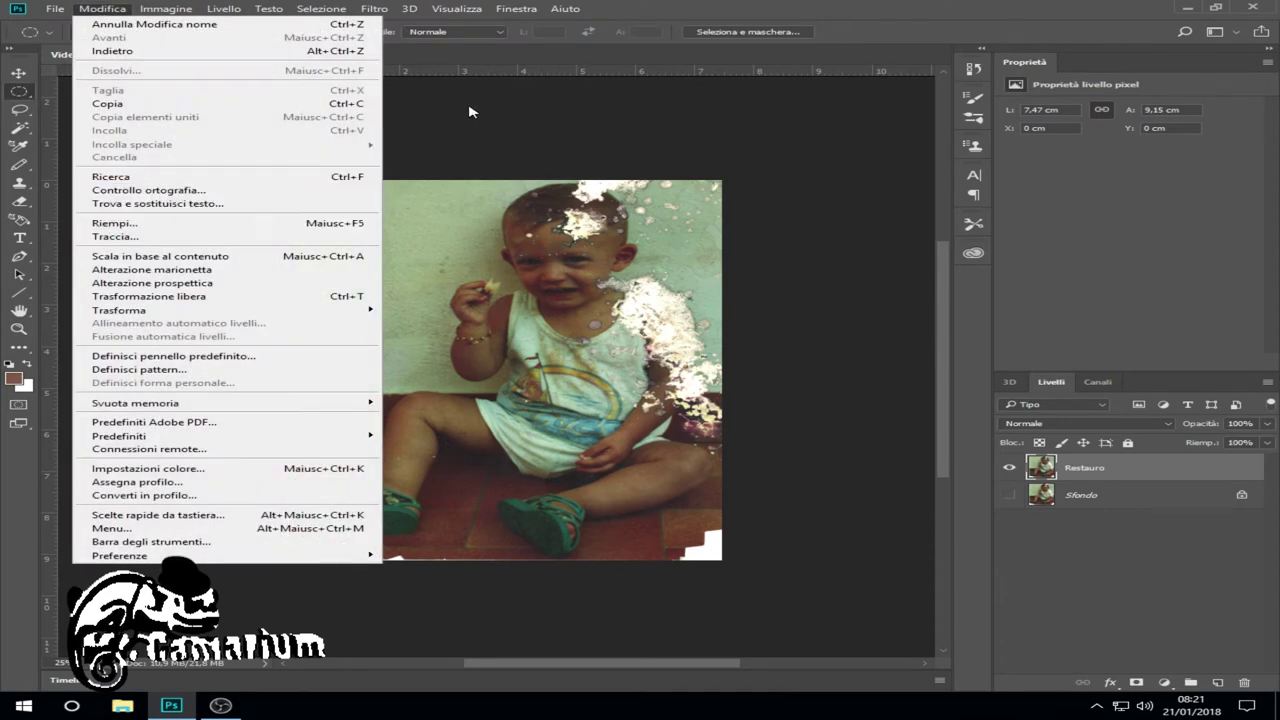
pyautogui.click(429, 137)
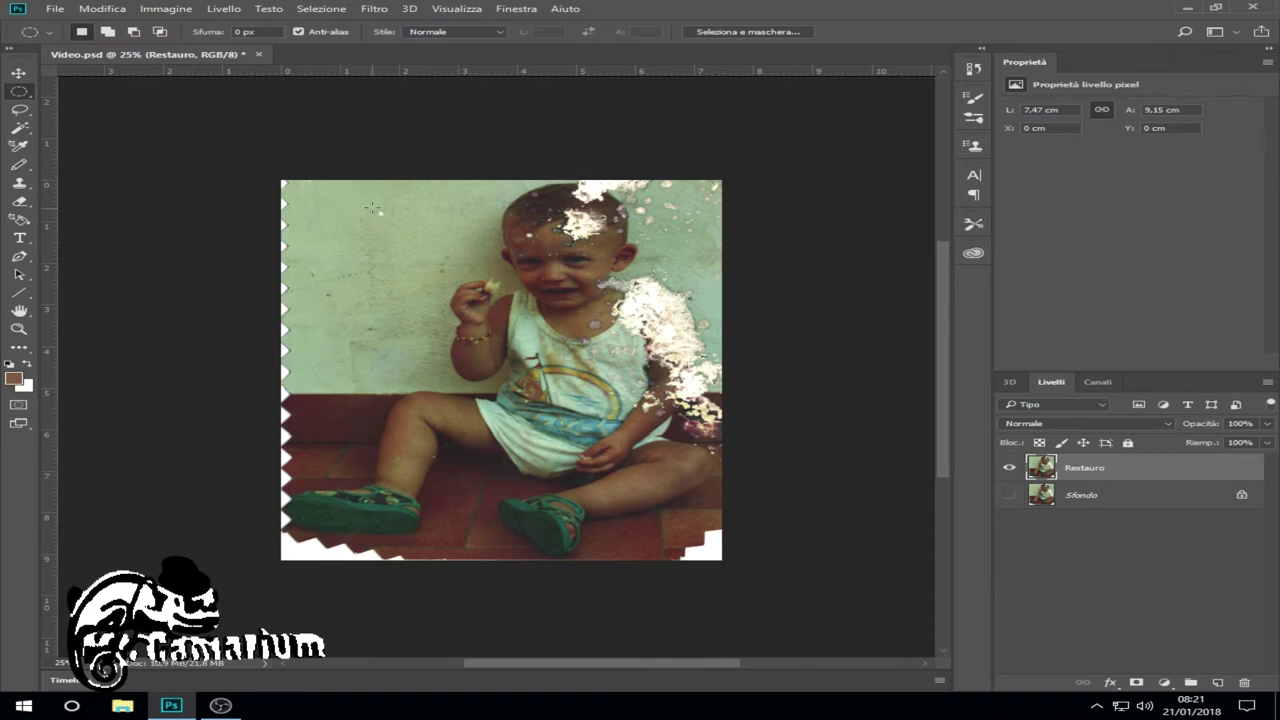
pyautogui.moveTo(372, 207)
pyautogui.mouseDown()
pyautogui.moveTo(391, 223)
pyautogui.moveTo(381, 213)
pyautogui.mouseUp()
pyautogui.click(102, 8)
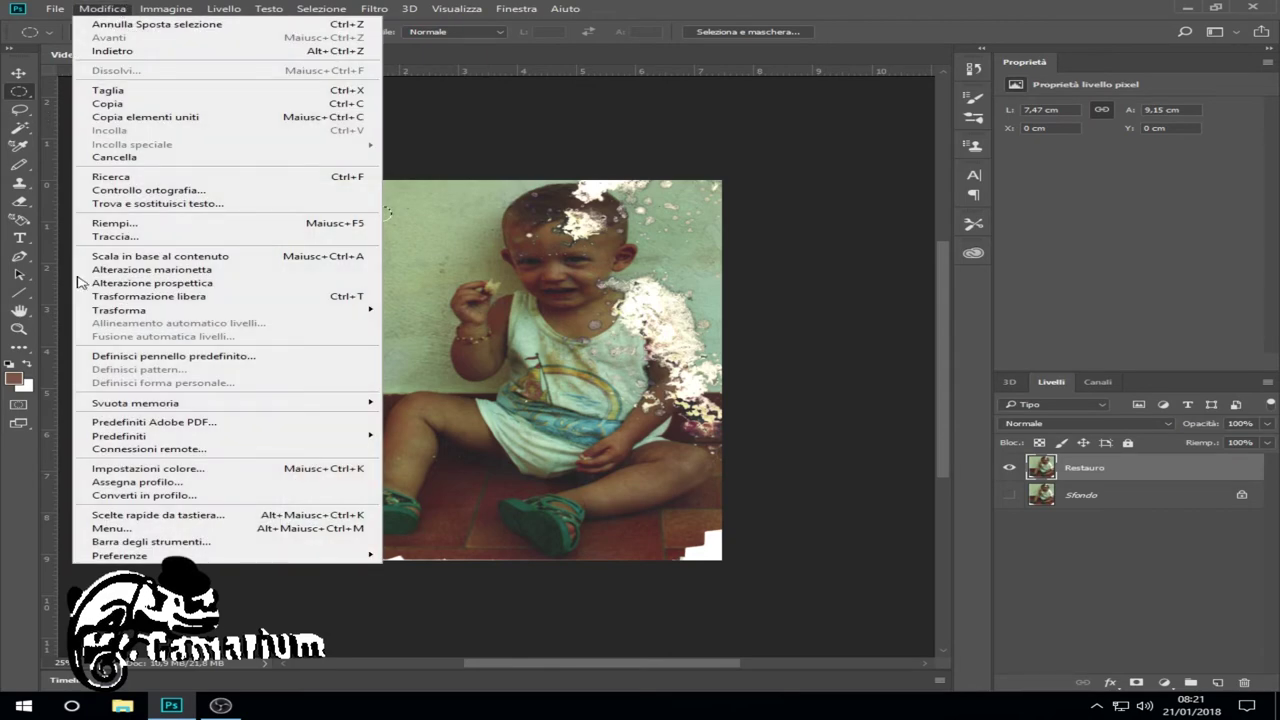
pyautogui.click(115, 223)
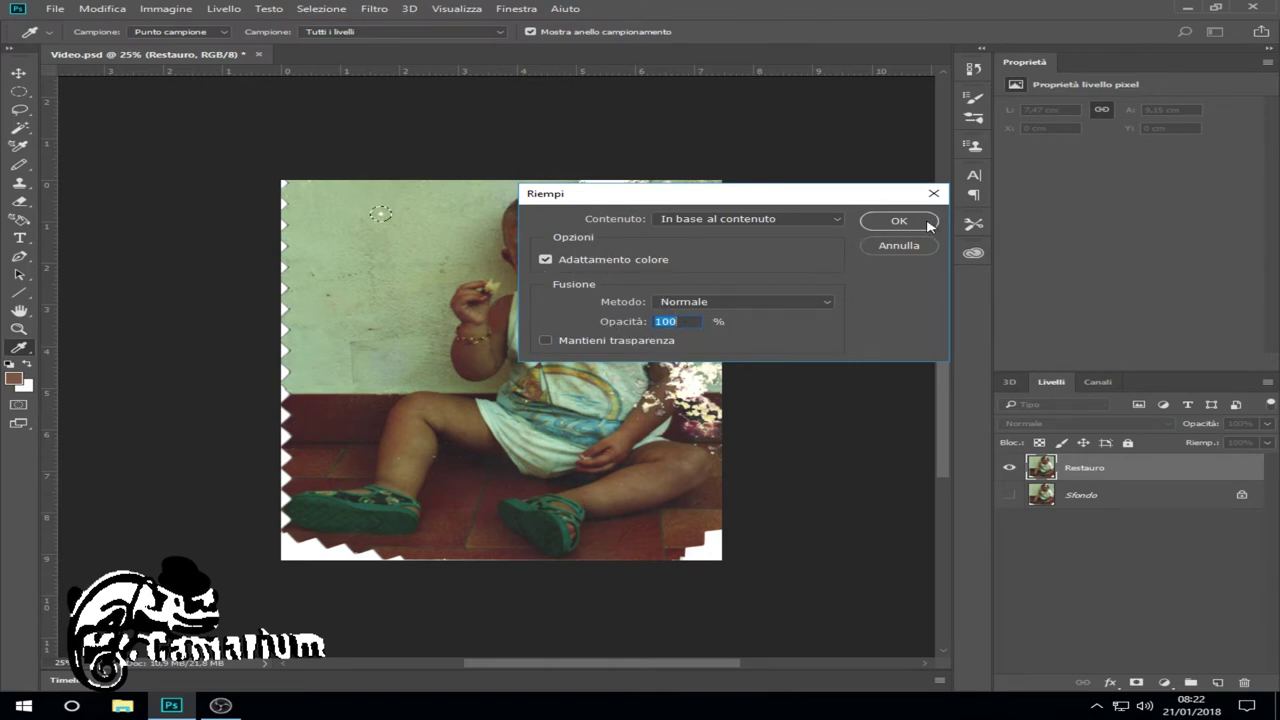
pyautogui.click(892, 224)
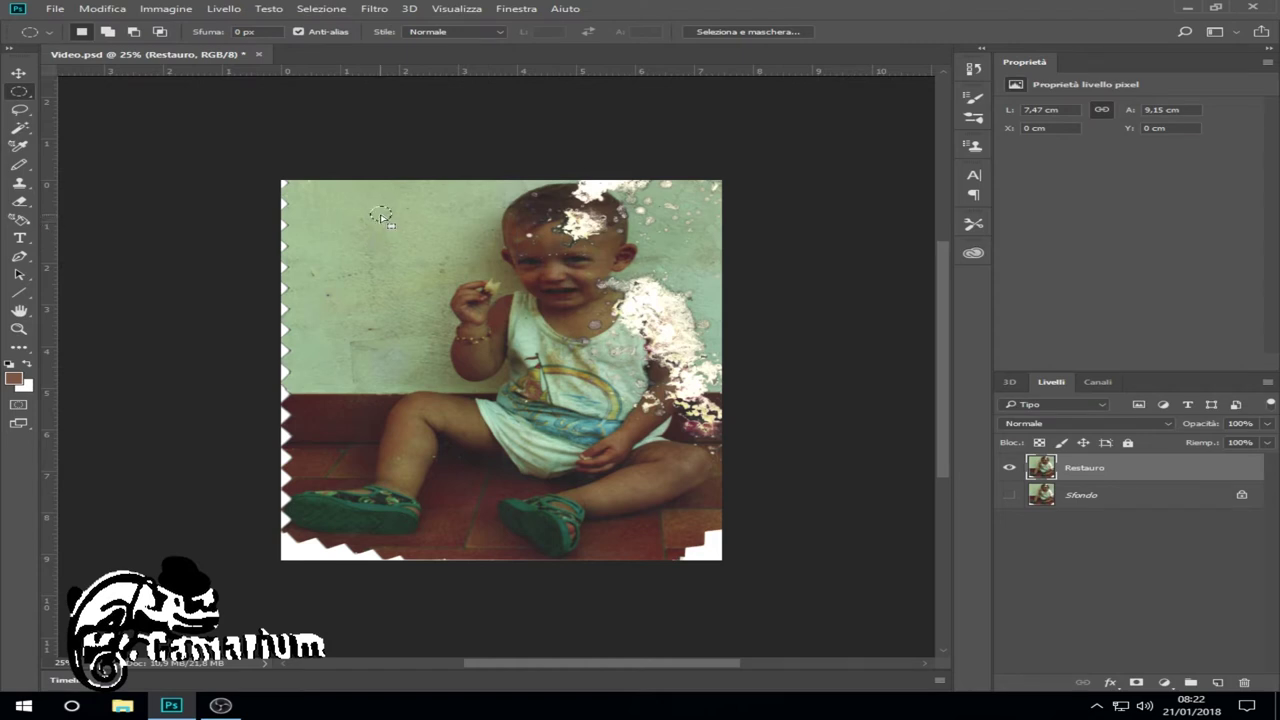
# Content-aware fill two more wall spots with Shift+F5, moving the selection between them.
pyautogui.moveTo(381, 218); pyautogui.dragTo(690, 236)
pyautogui.hotkey('shift', 'F5')
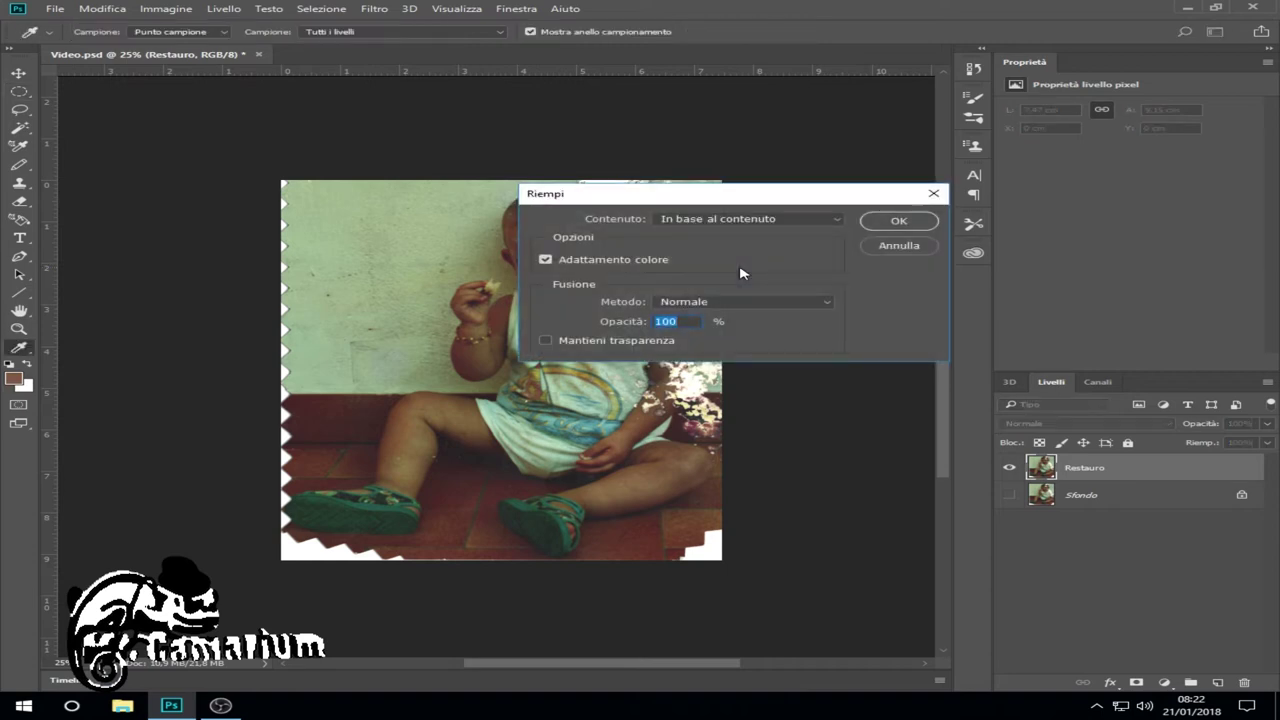
pyautogui.click(877, 218)
pyautogui.moveTo(690, 232); pyautogui.dragTo(720, 280)
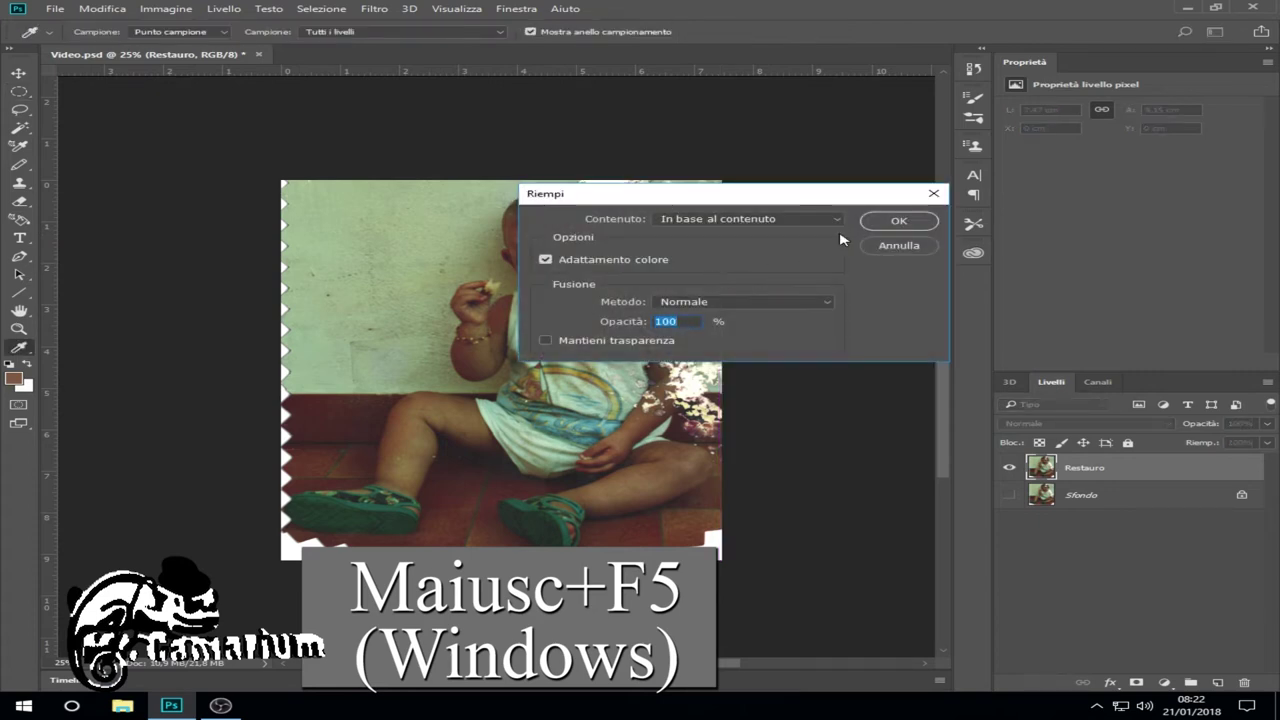
pyautogui.click(898, 221)
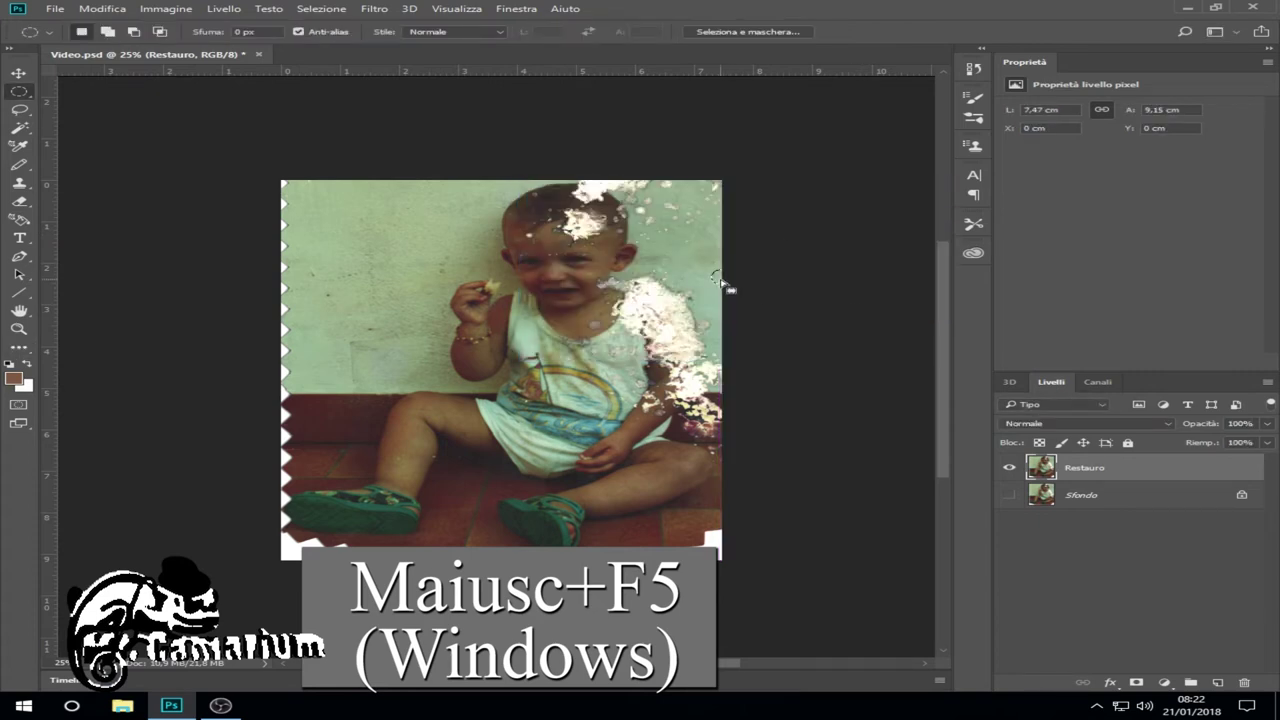
pyautogui.moveTo(652, 222); pyautogui.dragTo(665, 235)
pyautogui.hotkey('shift', 'F5')
pyautogui.click(927, 231)
# Content-aware fill the next wall spot and the blotch atop the toddler's head.
pyautogui.moveTo(668, 234); pyautogui.dragTo(531, 236)
pyautogui.hotkey('shift', 'F5')
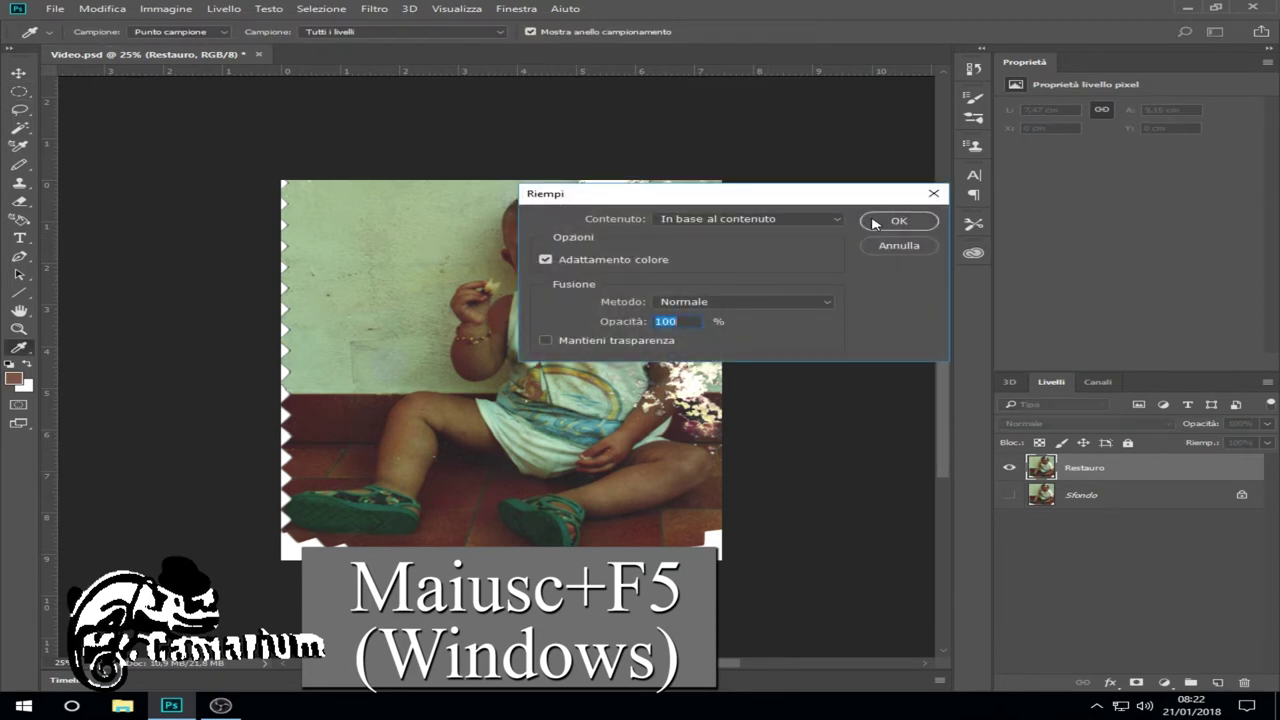
pyautogui.click(874, 223)
pyautogui.moveTo(535, 243); pyautogui.dragTo(598, 194)
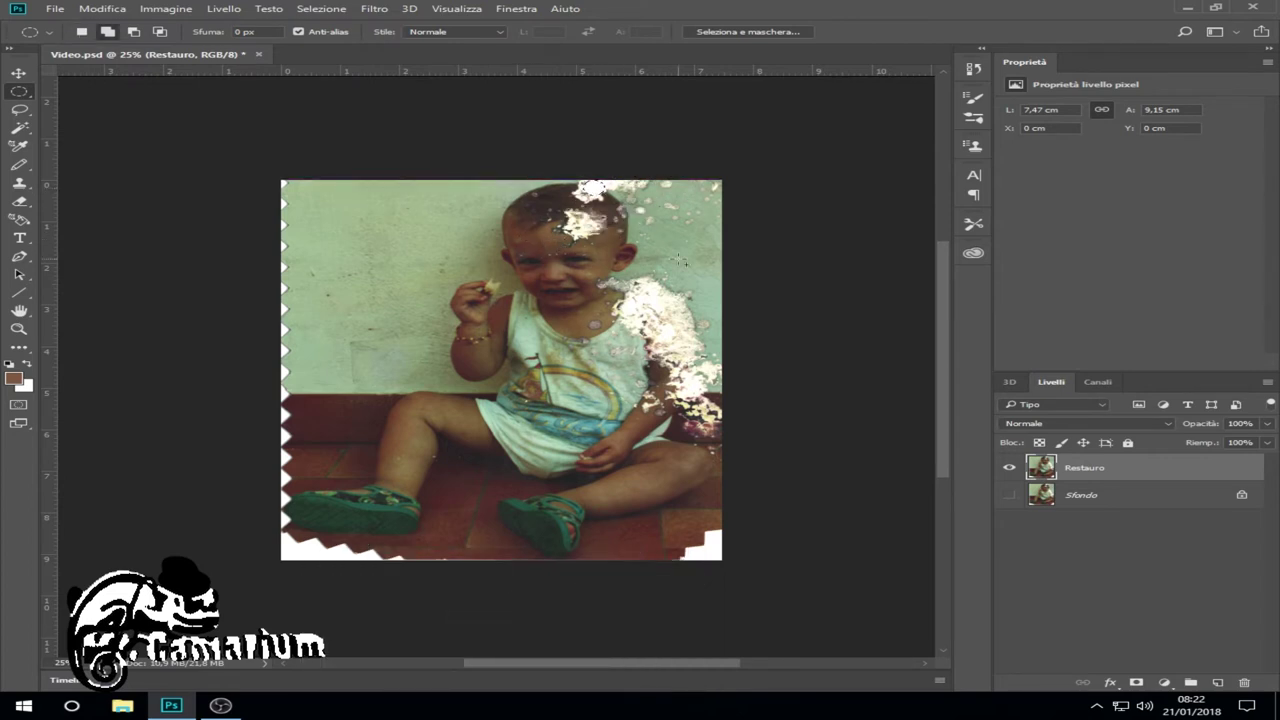
pyautogui.hotkey('shift', 'F5')
pyautogui.click(862, 224)
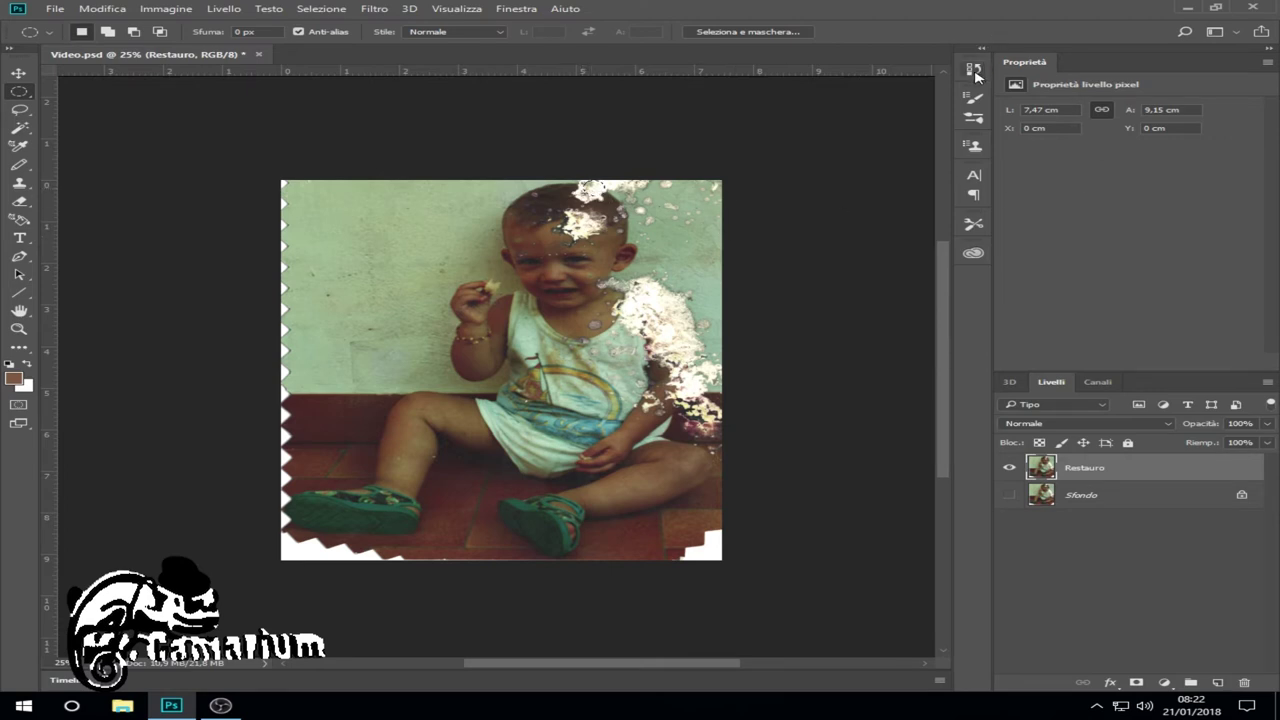
# Undo the last fill from the History panel and content-aware fill a lower wall spot.
pyautogui.click(974, 70)
pyautogui.click(807, 112)
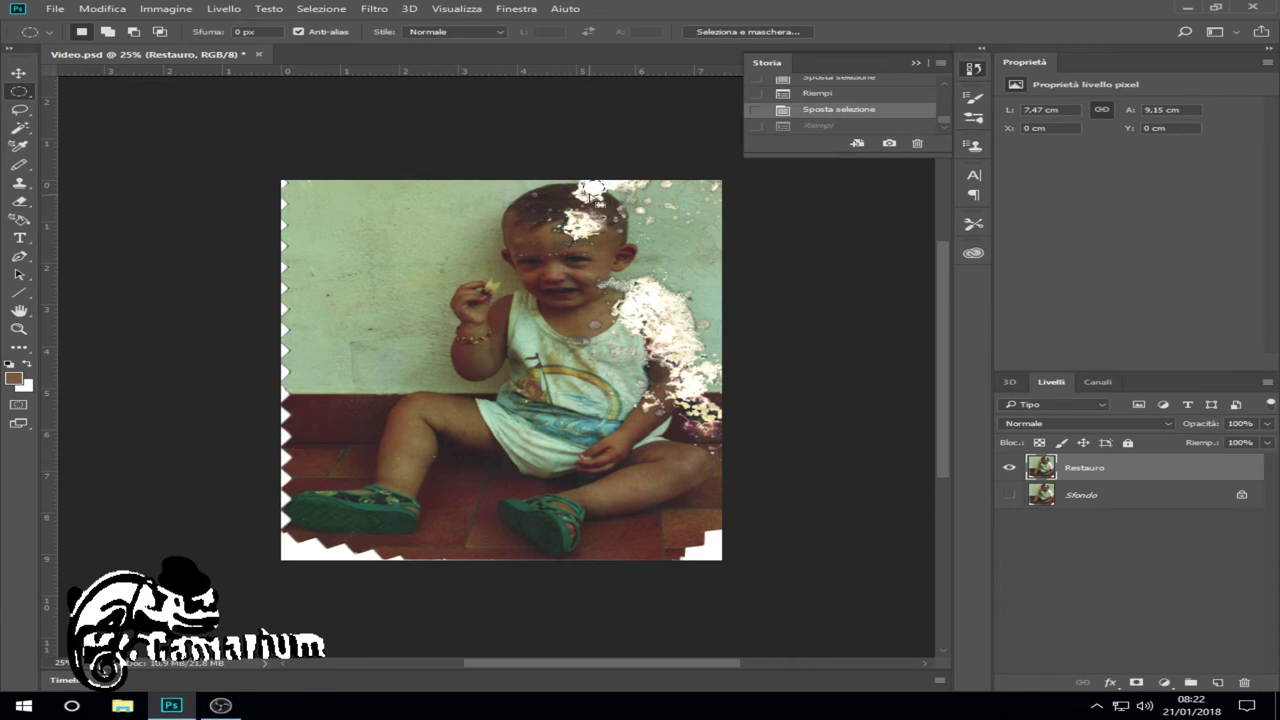
pyautogui.moveTo(593, 189); pyautogui.dragTo(604, 340)
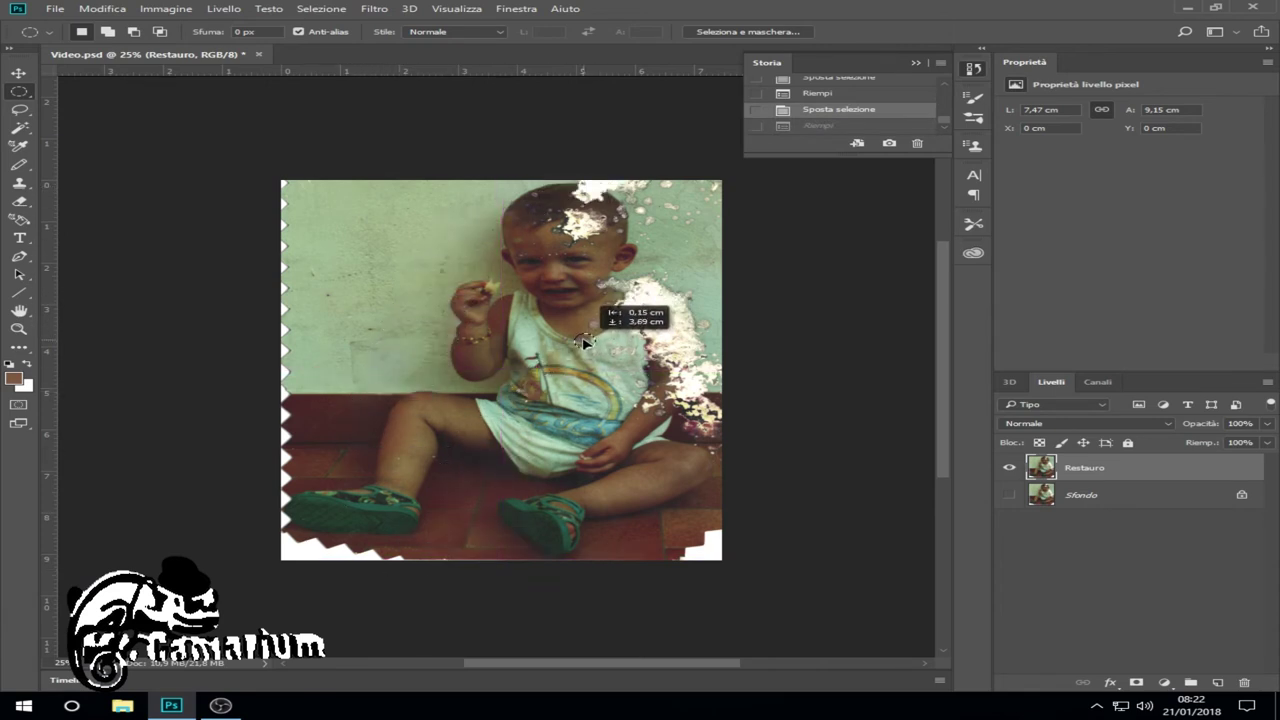
pyautogui.moveTo(604, 340)
pyautogui.mouseDown()
pyautogui.moveTo(584, 341)
pyautogui.moveTo(687, 224)
pyautogui.mouseUp()
pyautogui.hotkey('shift', 'F5')
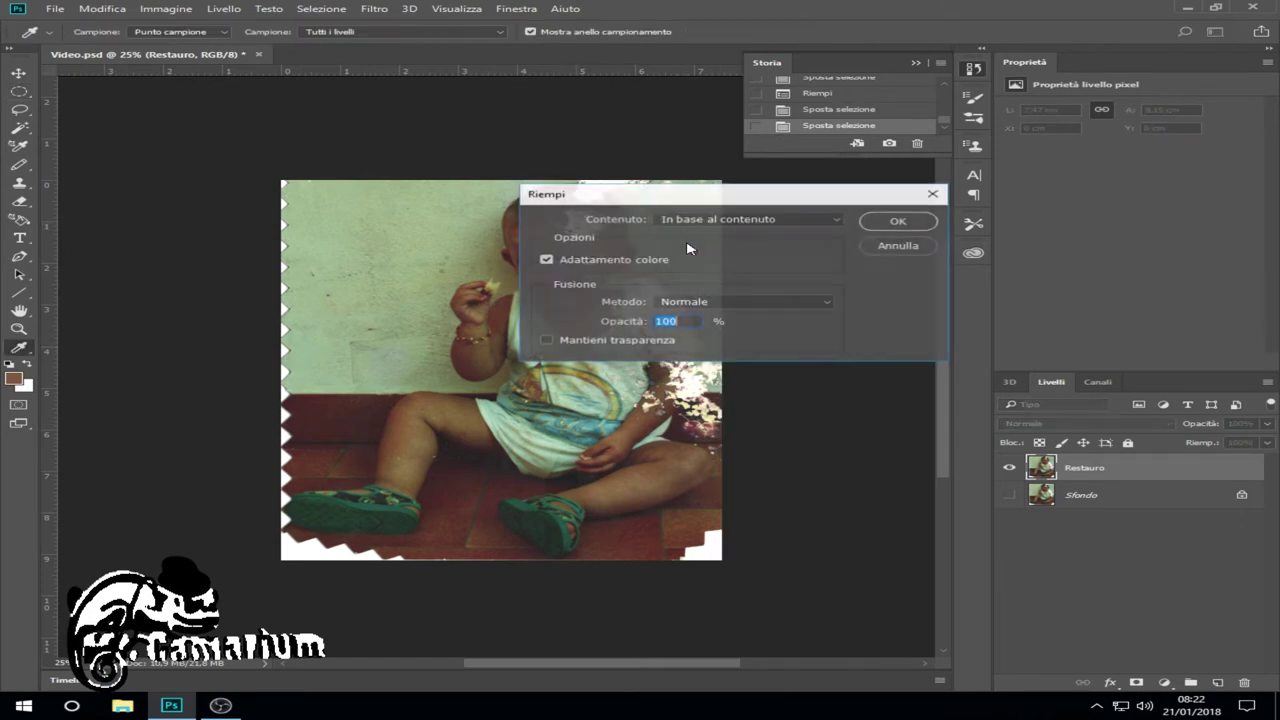
pyautogui.click(880, 224)
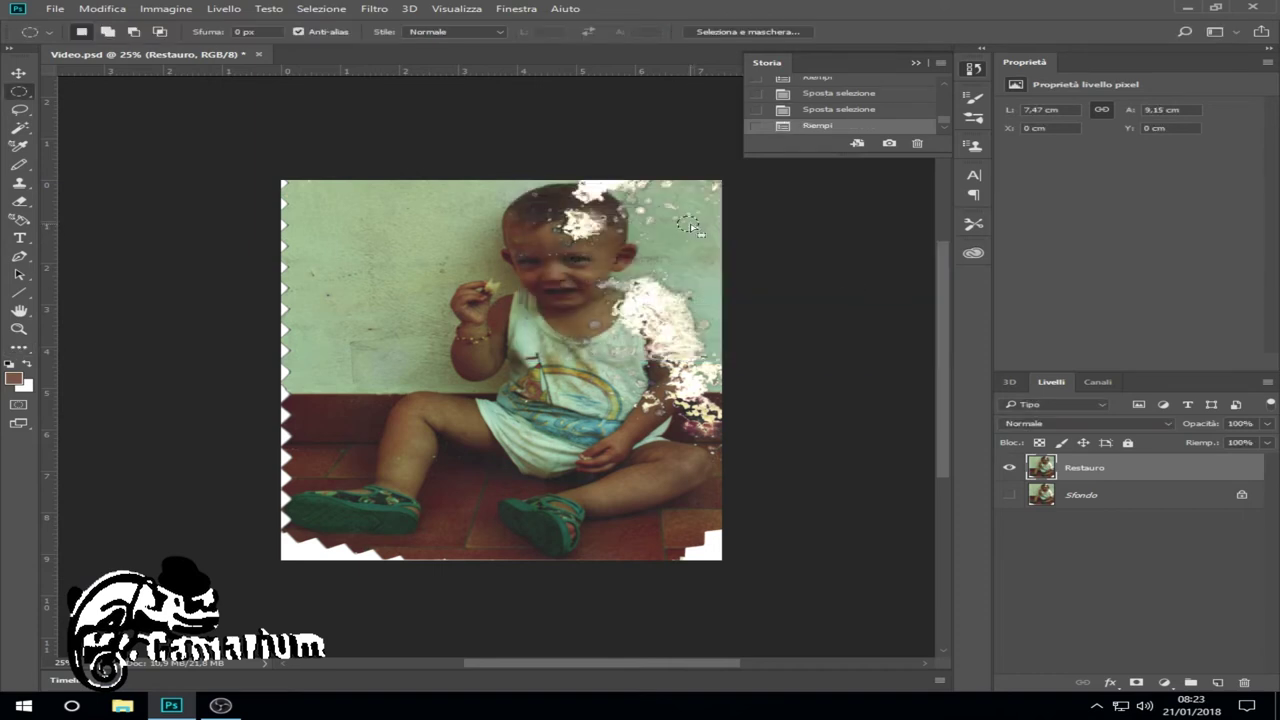
# Content-aware fill a spot at the photo's right edge.
pyautogui.moveTo(691, 226); pyautogui.dragTo(722, 218)
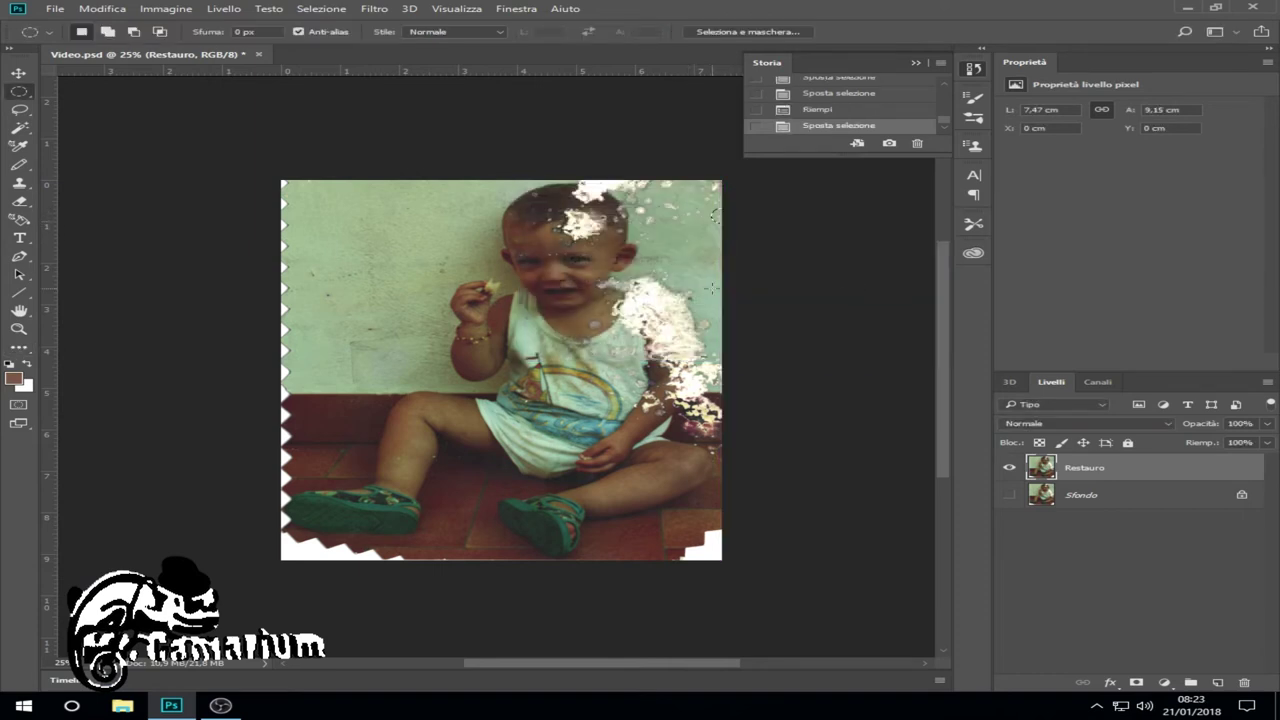
pyautogui.hotkey('shift', 'F5')
pyautogui.click(911, 220)
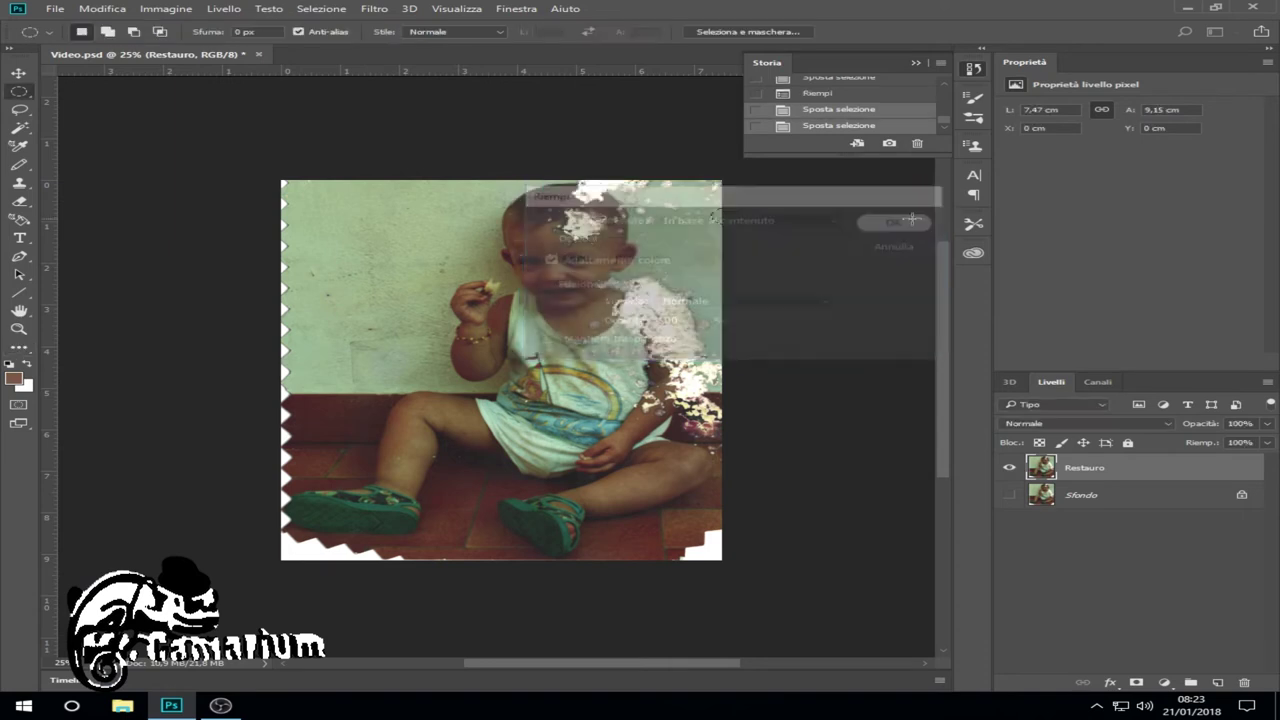
pyautogui.moveTo(722, 220); pyautogui.dragTo(345, 218)
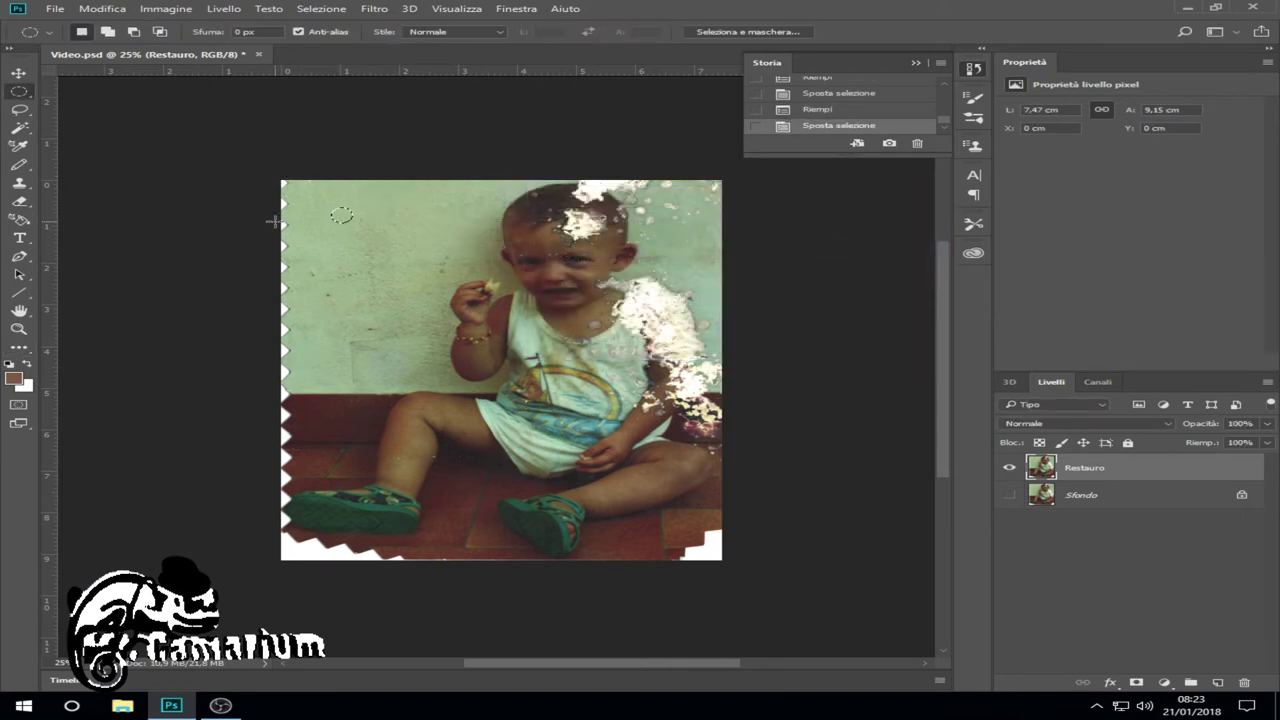
# Content-aware fill the top two left-edge notches using rectangular selections.
pyautogui.rightClick(16, 97)
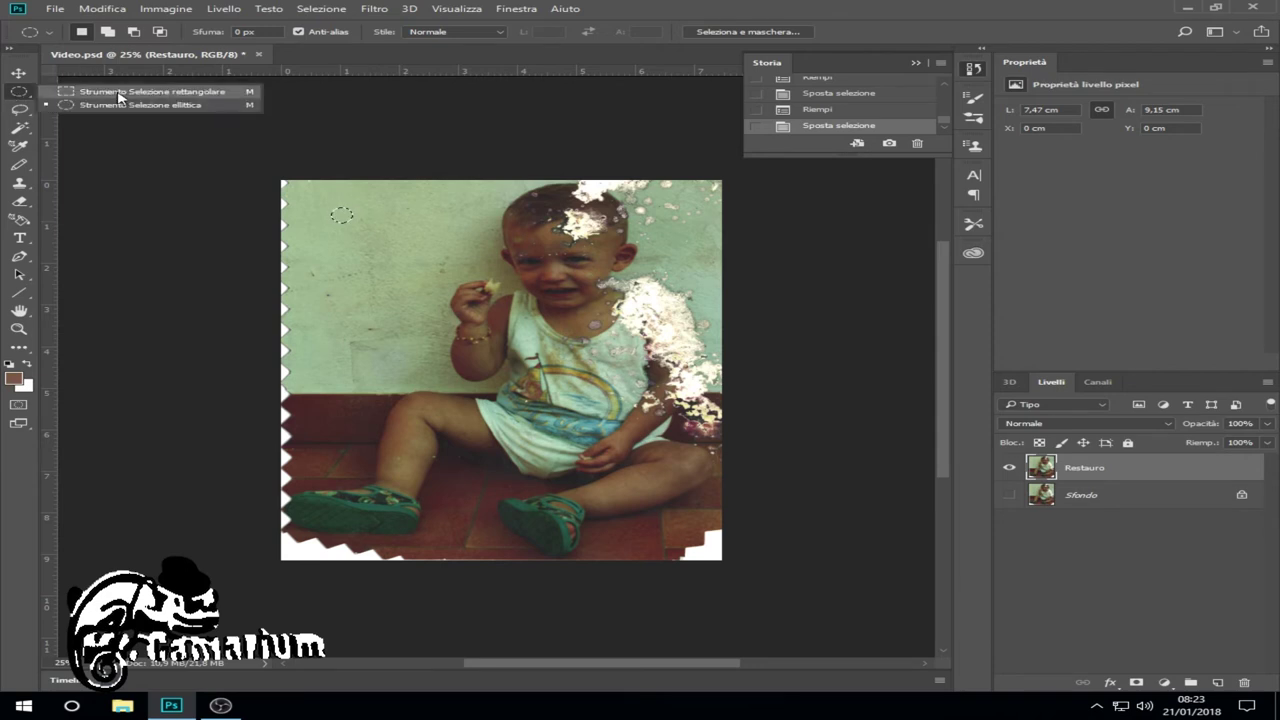
pyautogui.click(90, 99)
pyautogui.moveTo(288, 193); pyautogui.dragTo(285, 186)
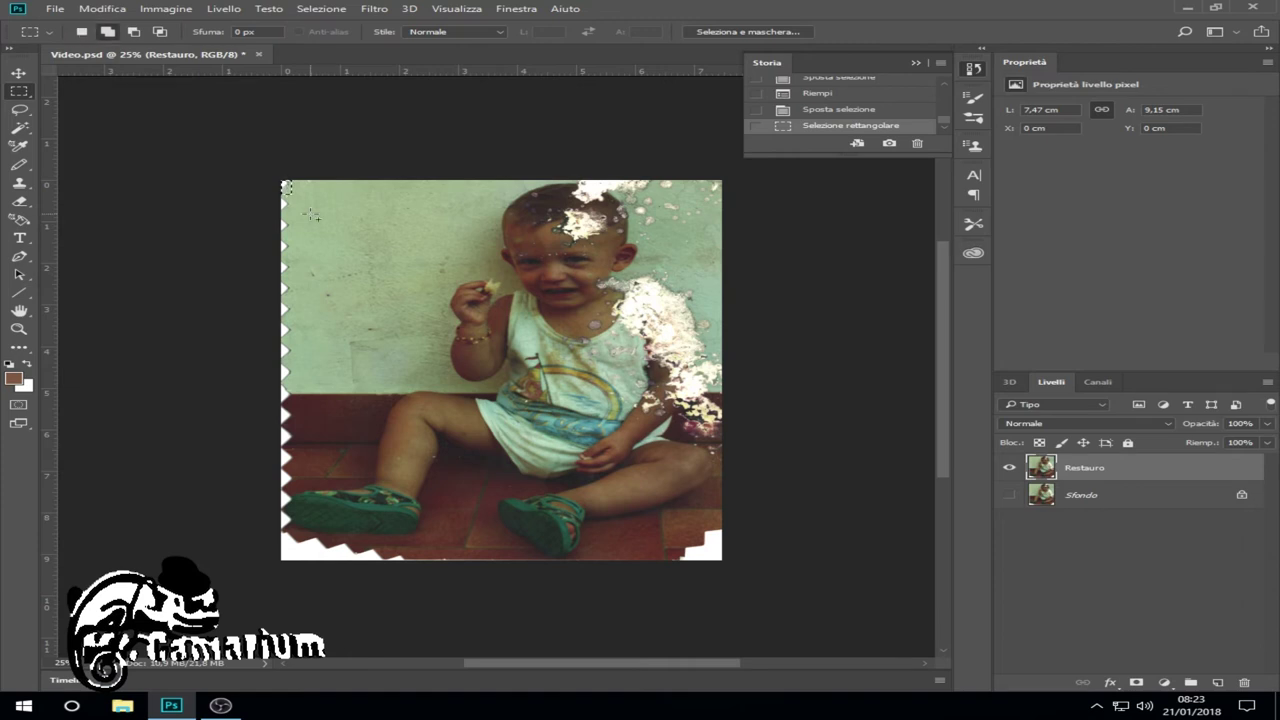
pyautogui.hotkey('shift', 'F5')
pyautogui.click(893, 222)
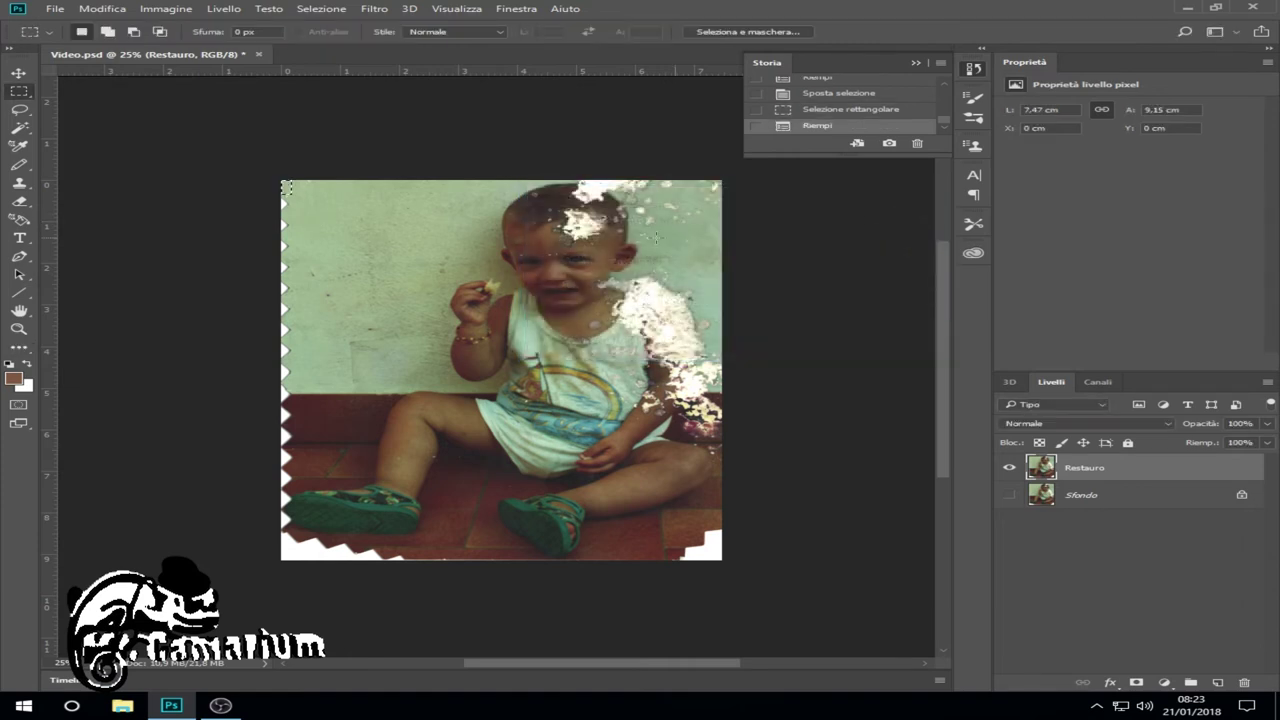
pyautogui.moveTo(287, 188); pyautogui.dragTo(285, 205)
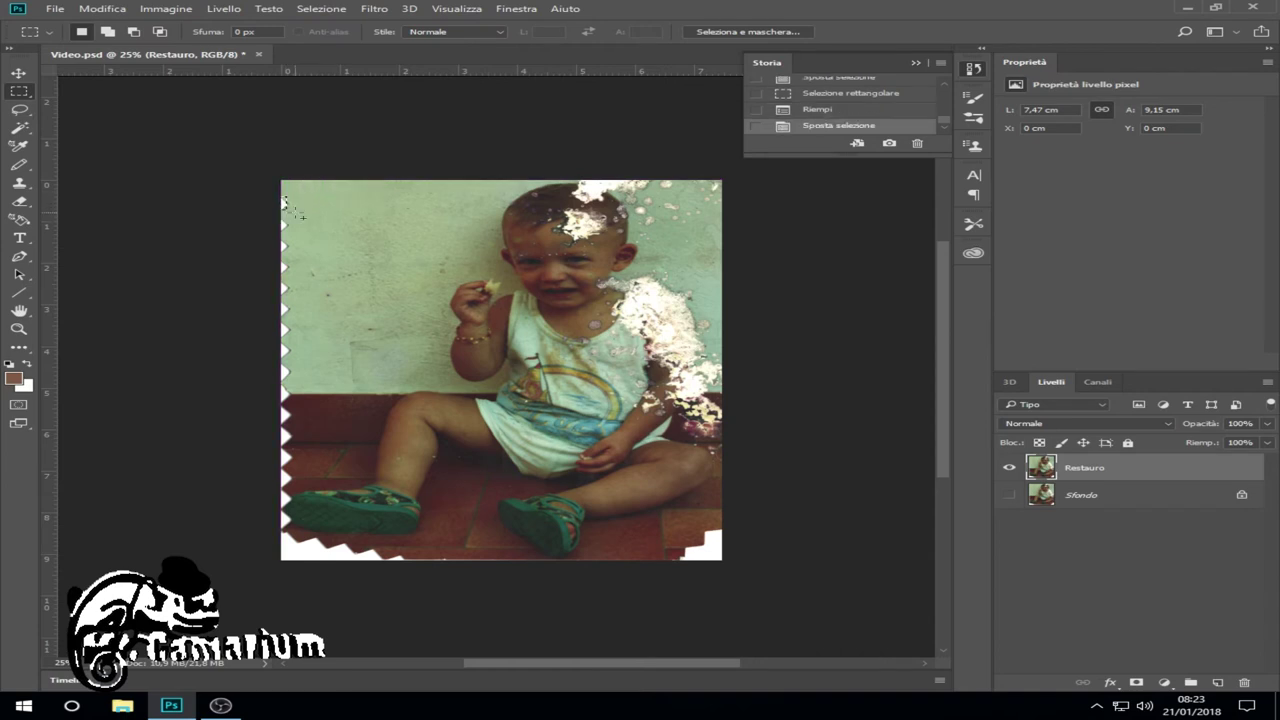
pyautogui.hotkey('shift', 'F5')
pyautogui.click(900, 221)
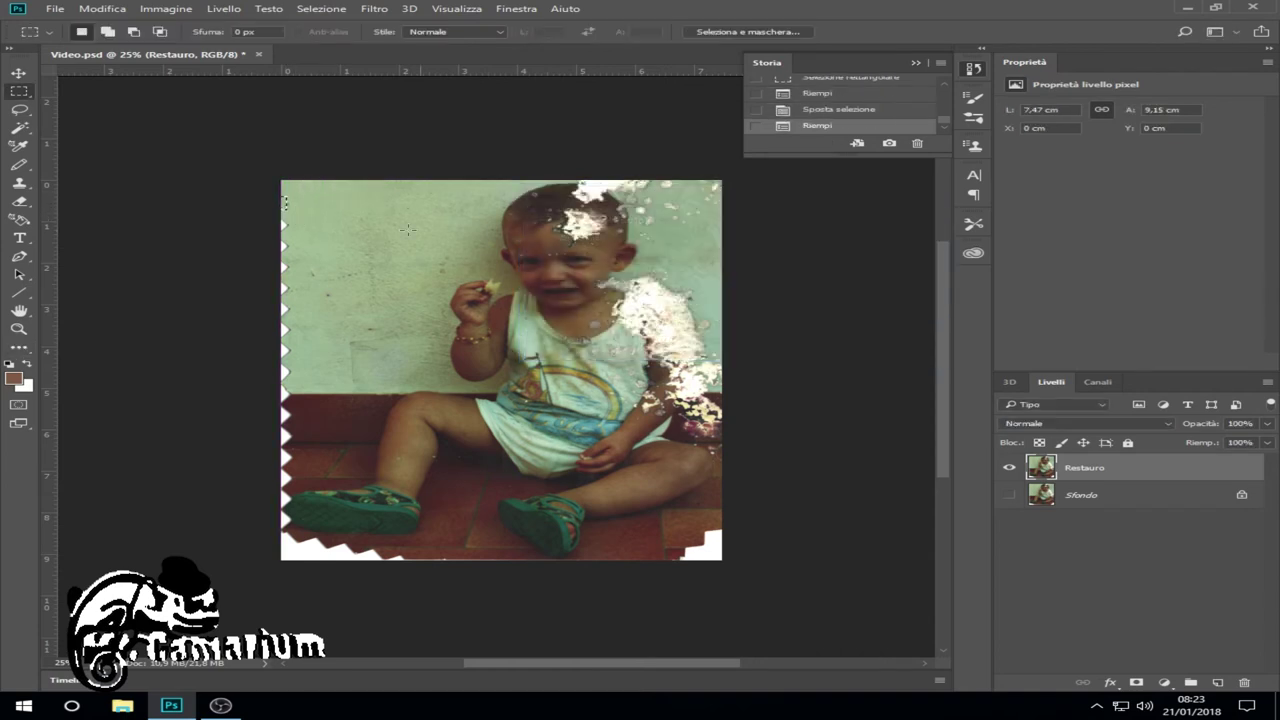
# Content-aware fill the next notch down the photo's left edge.
pyautogui.moveTo(286, 203)
pyautogui.mouseDown()
pyautogui.moveTo(336, 267)
pyautogui.moveTo(299, 231)
pyautogui.mouseUp()
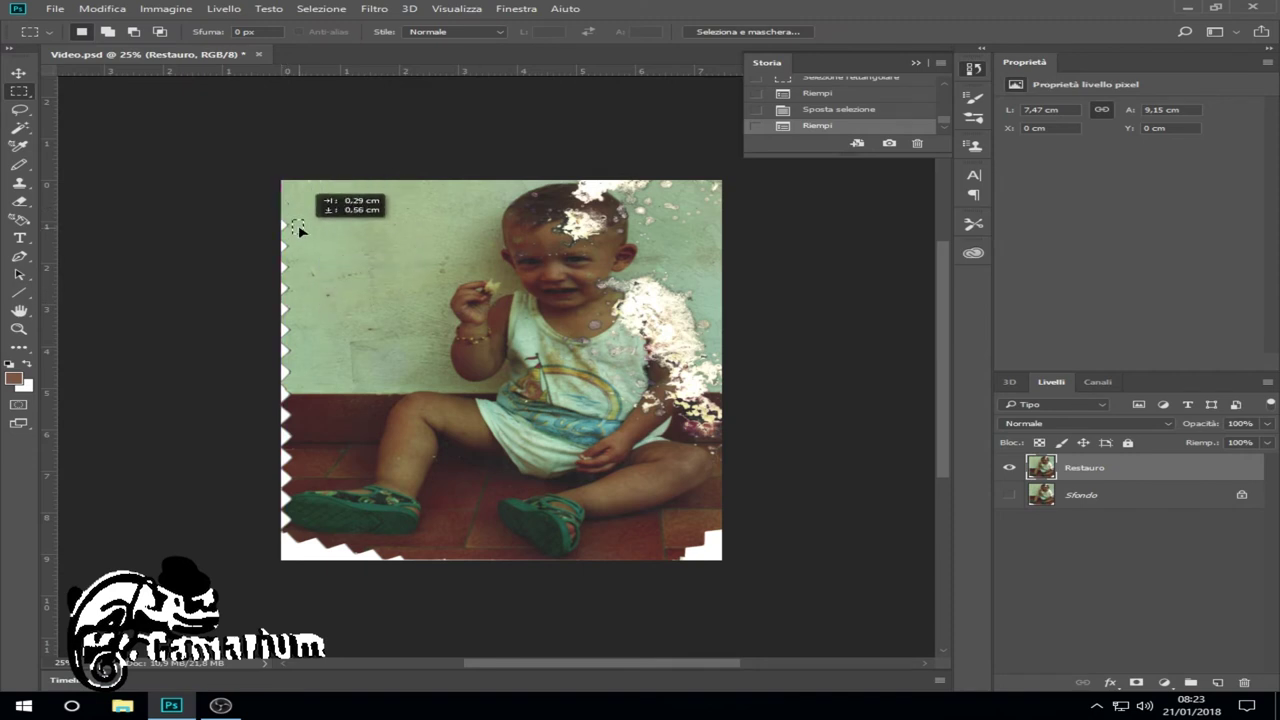
pyautogui.moveTo(299, 231); pyautogui.dragTo(289, 228)
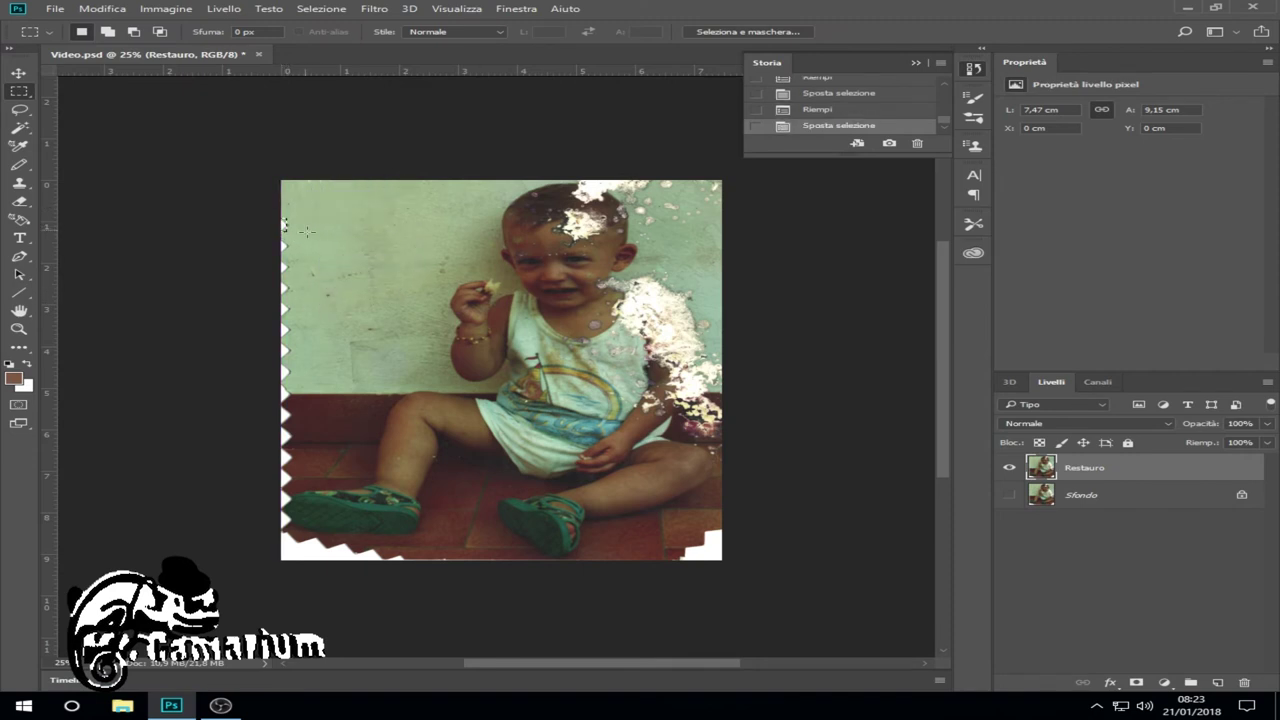
pyautogui.hotkey('shift', 'BackSpace')
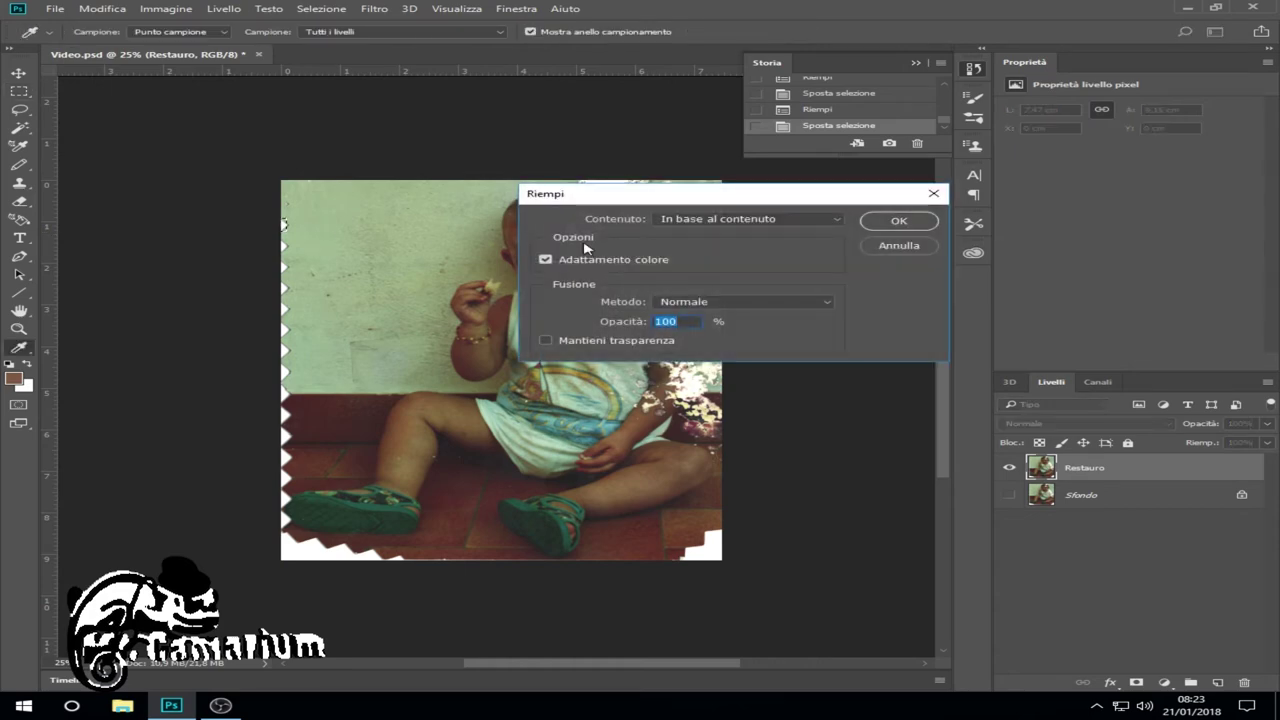
pyautogui.click(892, 232)
pyautogui.moveTo(287, 226); pyautogui.dragTo(333, 243)
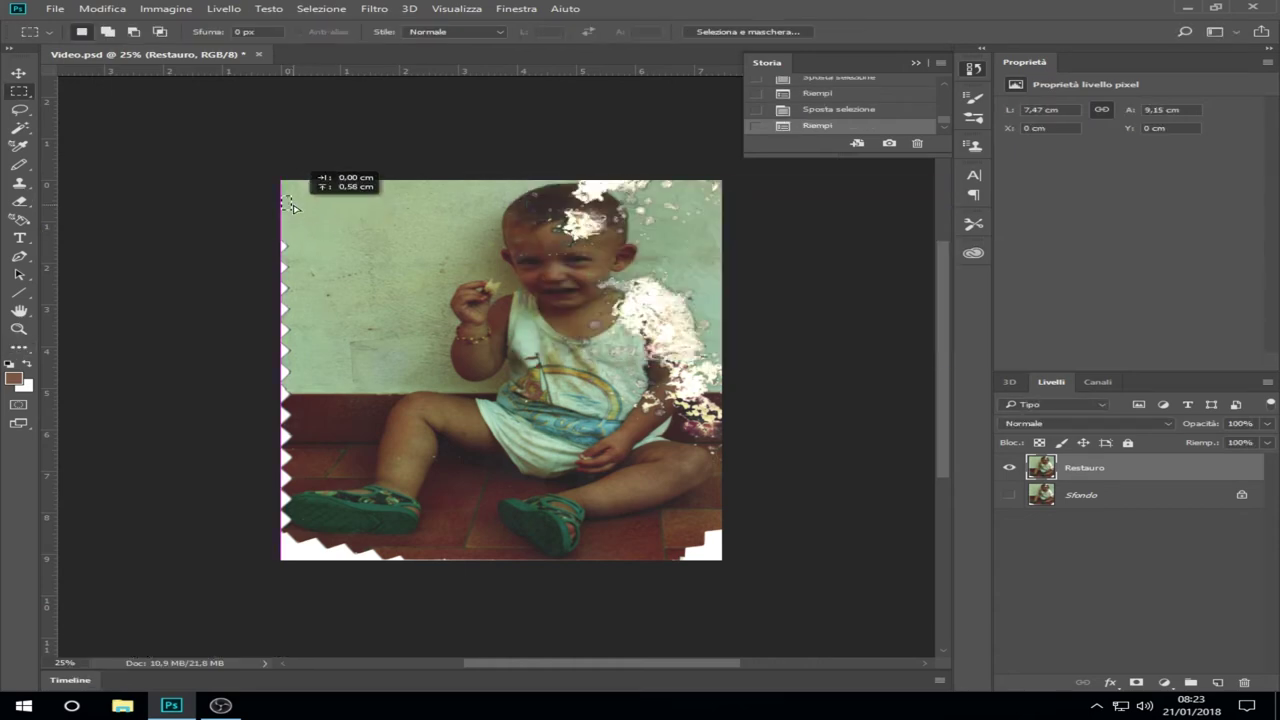
# Content-aware fill a white patch near the top right with a circular selection.
pyautogui.hotkey('shift', 'm')
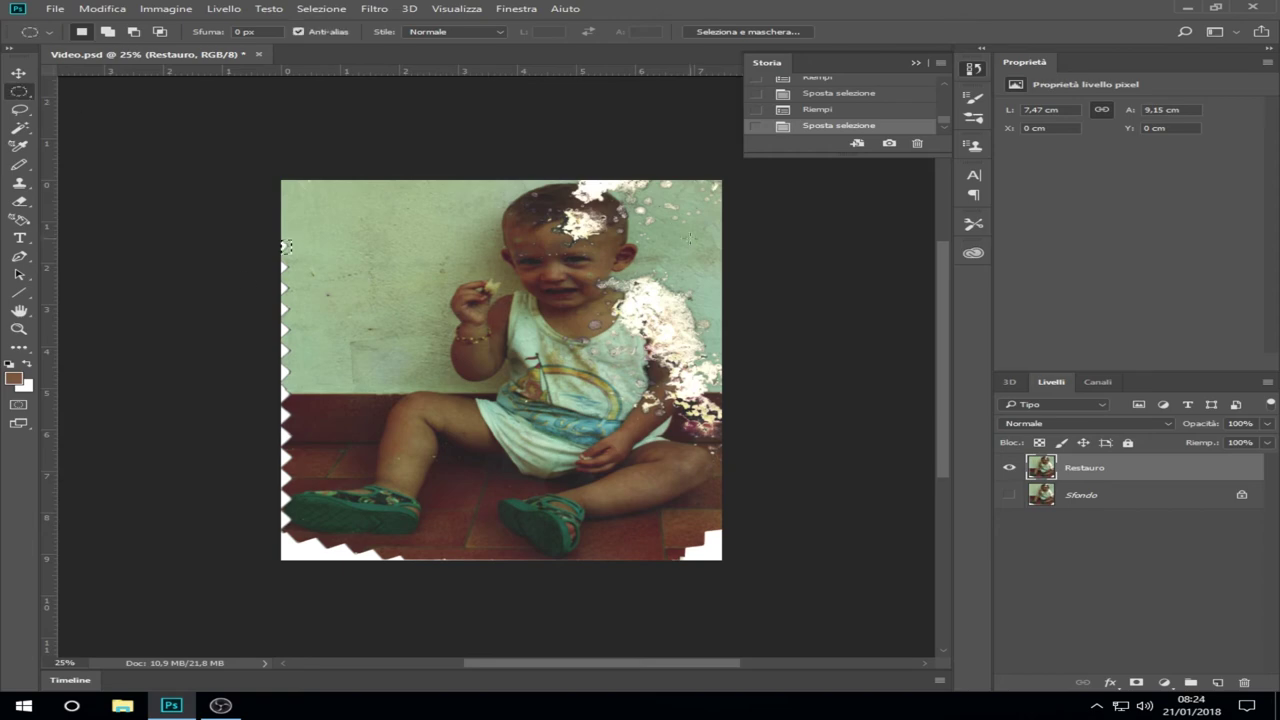
pyautogui.moveTo(684, 202); pyautogui.dragTo(706, 222)
pyautogui.moveTo(696, 214); pyautogui.dragTo(700, 190)
pyautogui.hotkey('shift', 'BackSpace')
pyautogui.click(888, 224)
pyautogui.hotkey('shift', 'BackSpace')
# Zoom in and content-aware fill another left-edge notch with a rectangular selection.
pyautogui.press('Escape')
pyautogui.hotkey('ctrl', 'd')
pyautogui.scroll(2, 617, 594)
pyautogui.hotkey('shift', 'm')
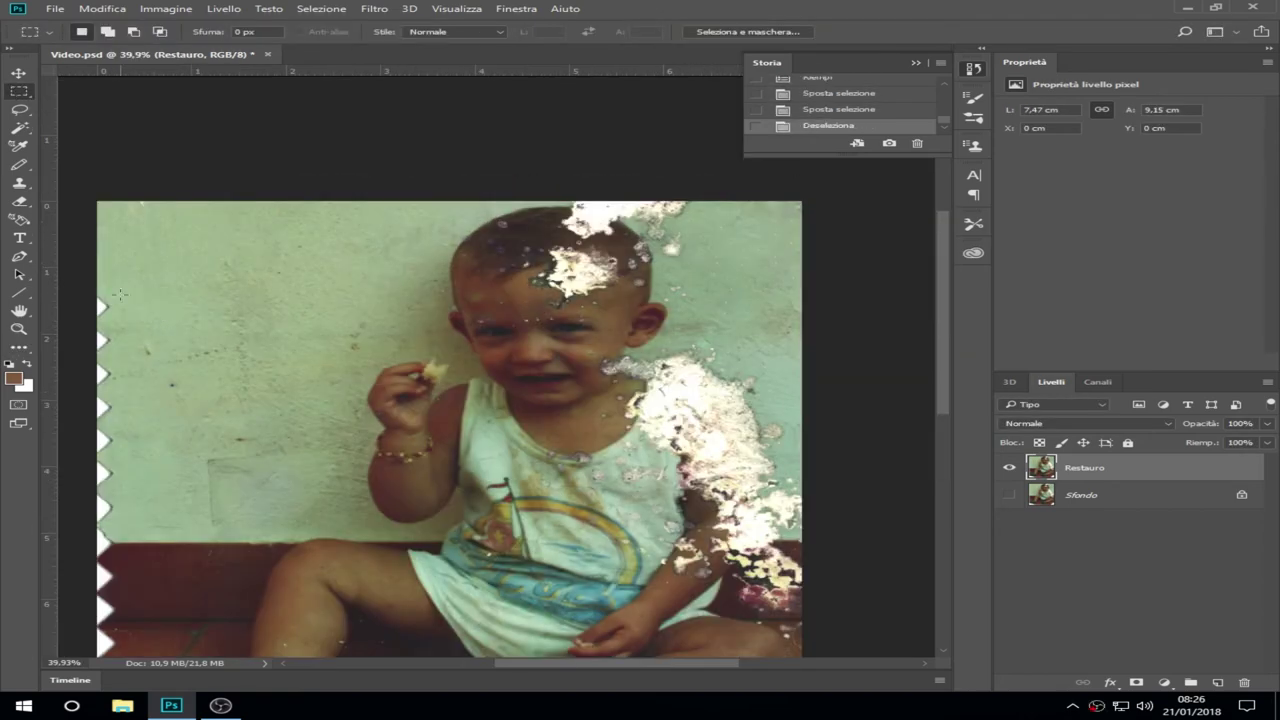
pyautogui.moveTo(97, 282)
pyautogui.mouseDown()
pyautogui.moveTo(120, 324)
pyautogui.moveTo(108, 369)
pyautogui.mouseUp()
pyautogui.hotkey('shift', 'BackSpace')
pyautogui.press('Return')
pyautogui.scroll(-3, 58, 243)
pyautogui.hotkey('shift', 'BackSpace')
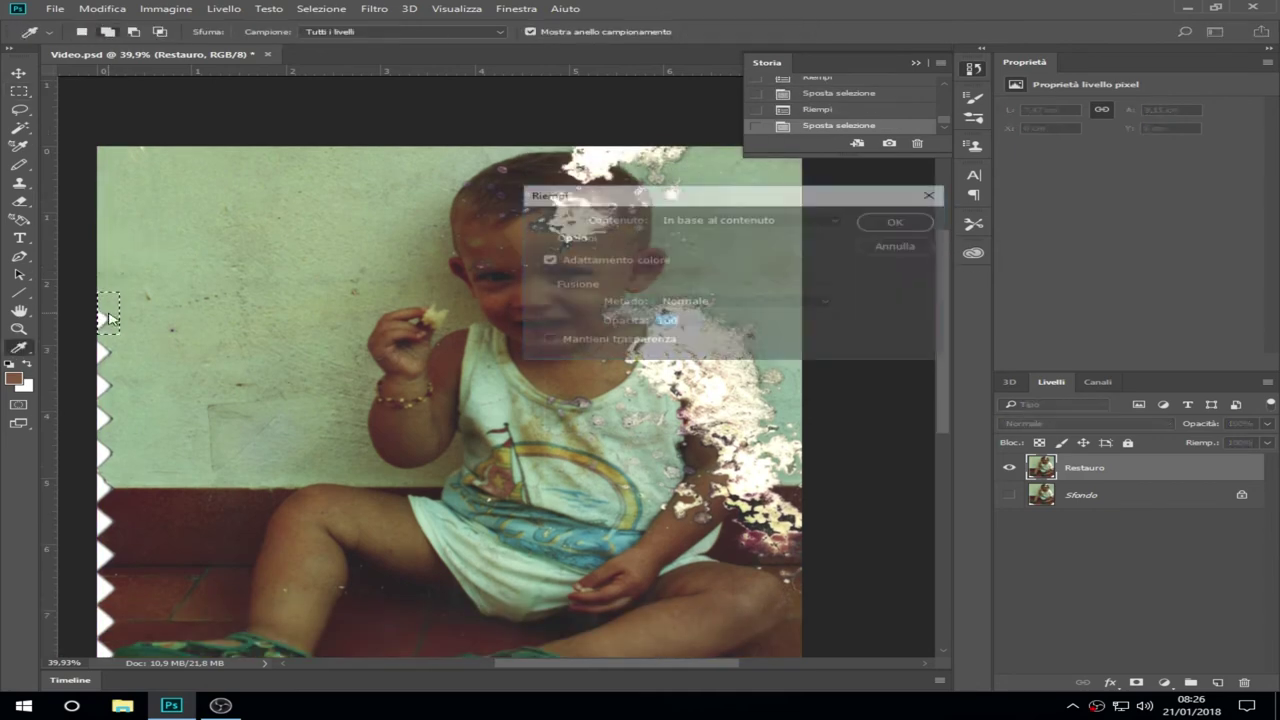
pyautogui.press('Return')
# Content-aware fill the remaining lower notches along the left edge.
pyautogui.moveTo(108, 221); pyautogui.dragTo(108, 357)
pyautogui.hotkey('shift', 'BackSpace')
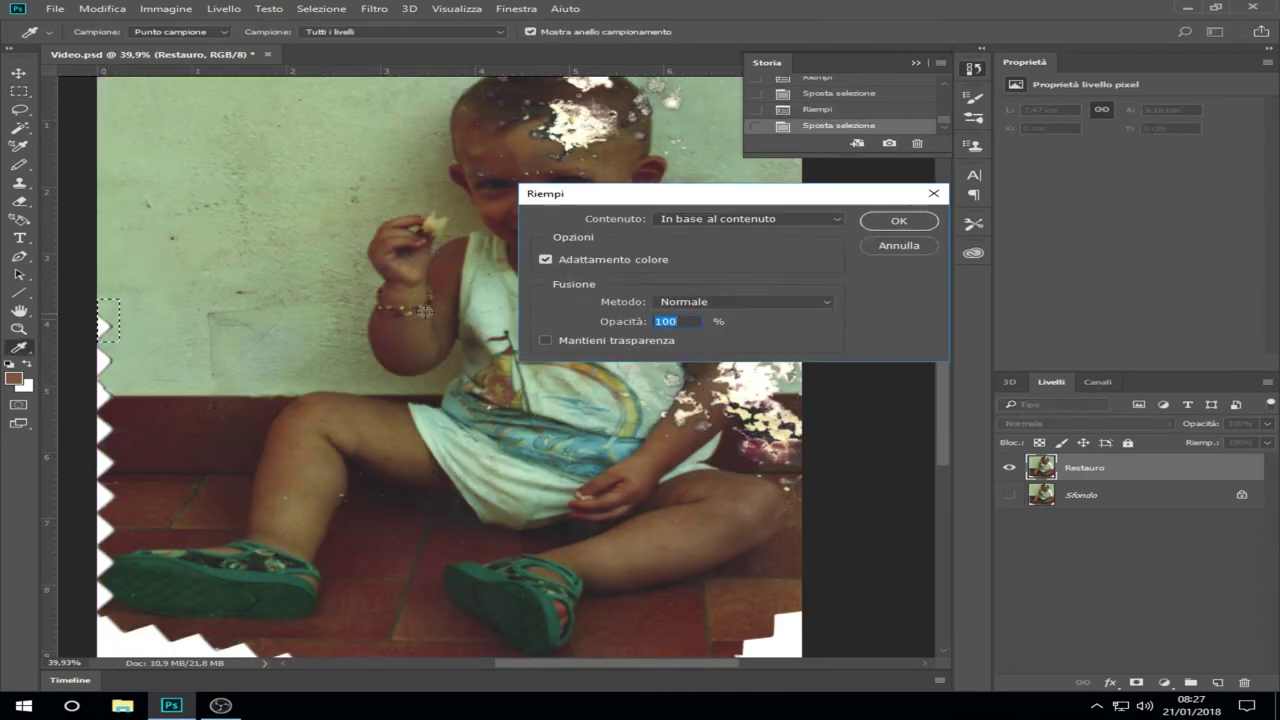
pyautogui.press('Return')
pyautogui.scroll(-3, 120, 300)
pyautogui.moveTo(108, 265); pyautogui.dragTo(110, 350)
pyautogui.scroll(-1, 120, 305)
pyautogui.scroll(-1, 171, 326)
pyautogui.hotkey('shift', 'BackSpace')
pyautogui.press('Return')
pyautogui.scroll(-2, 150, 350)
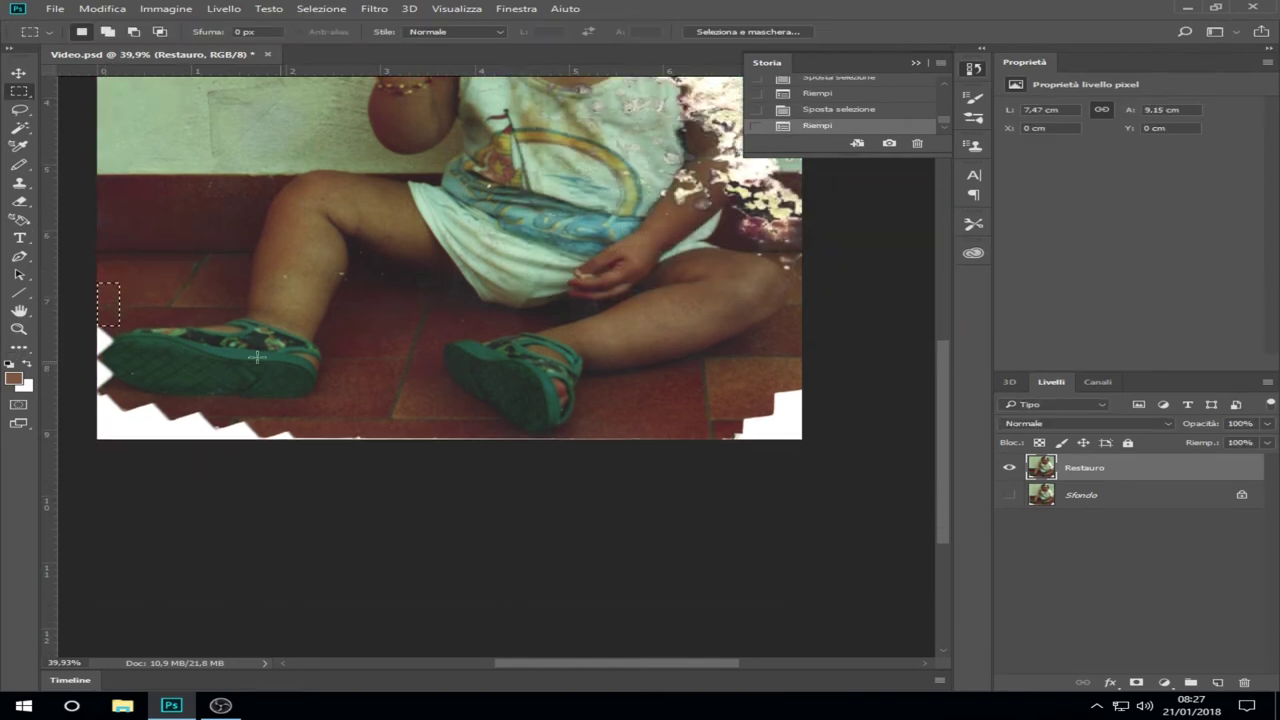
pyautogui.hotkey('shift', 'BackSpace')
pyautogui.press('Escape')
pyautogui.scroll(3, 640, 300)
# Content-aware fill two more wall spots with circular selections, then deselect.
pyautogui.hotkey('shift', 'm')
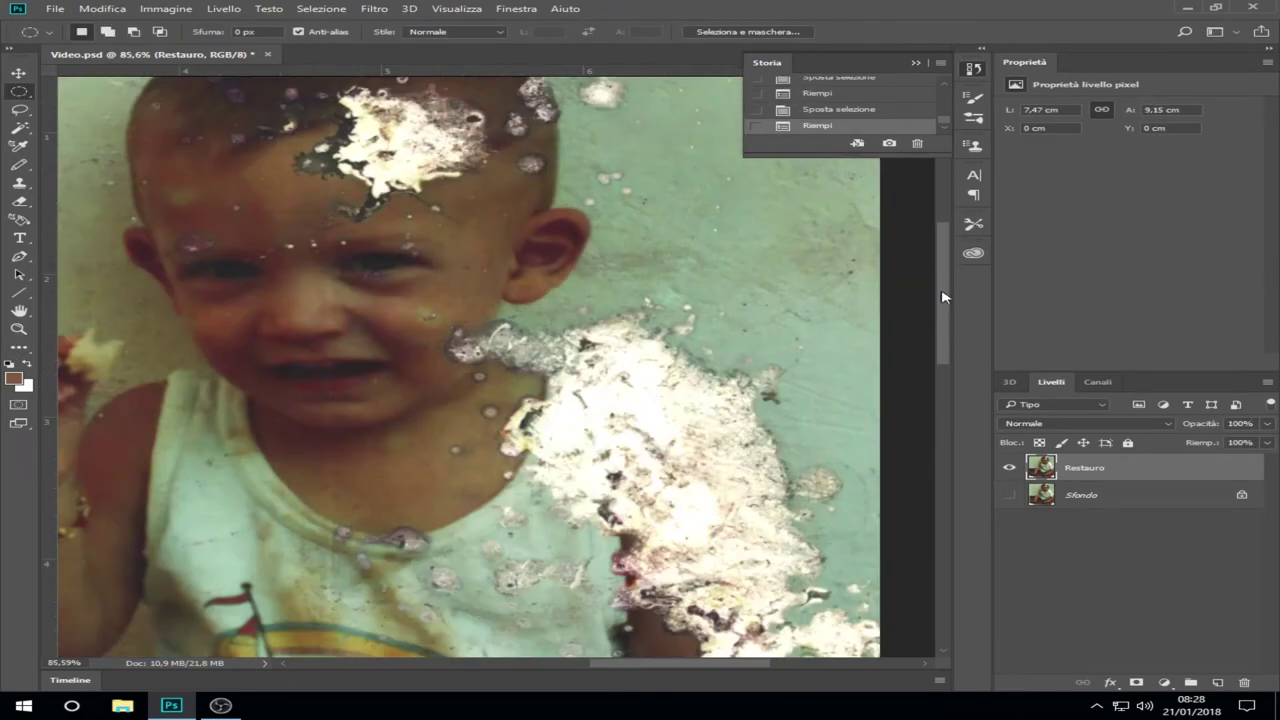
pyautogui.scroll(3, 700, 250)
pyautogui.moveTo(688, 238); pyautogui.dragTo(817, 281)
pyautogui.hotkey('shift', 'BackSpace')
pyautogui.press('Return')
pyautogui.hotkey('shift', 'BackSpace')
pyautogui.press('Return')
pyautogui.hotkey('shift', 'BackSpace')
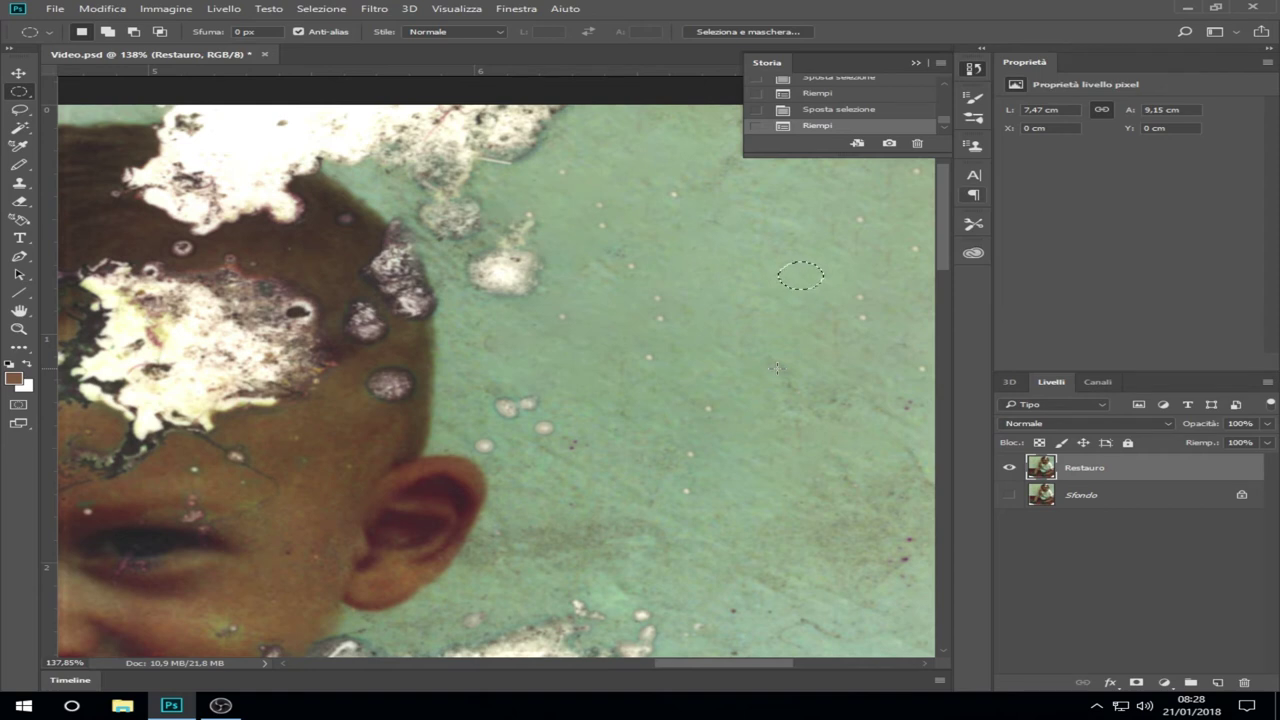
pyautogui.hotkey('ctrl', 'd')
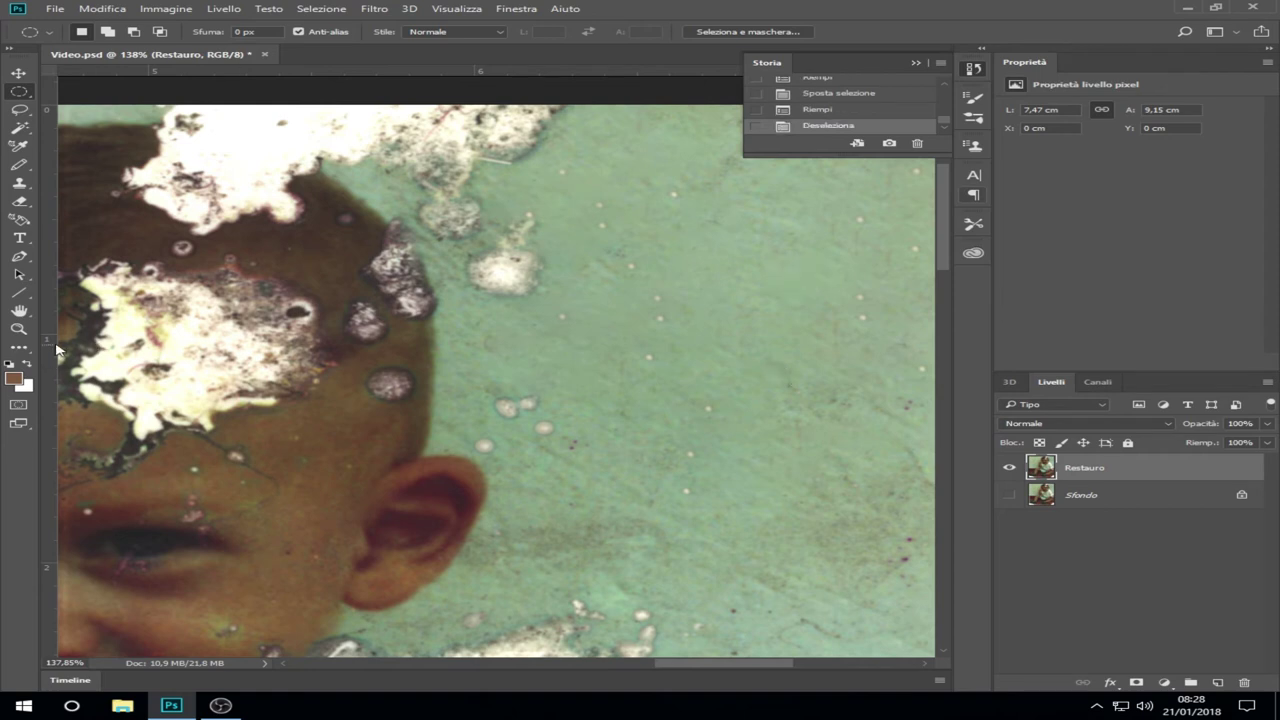
pyautogui.click(17, 349)
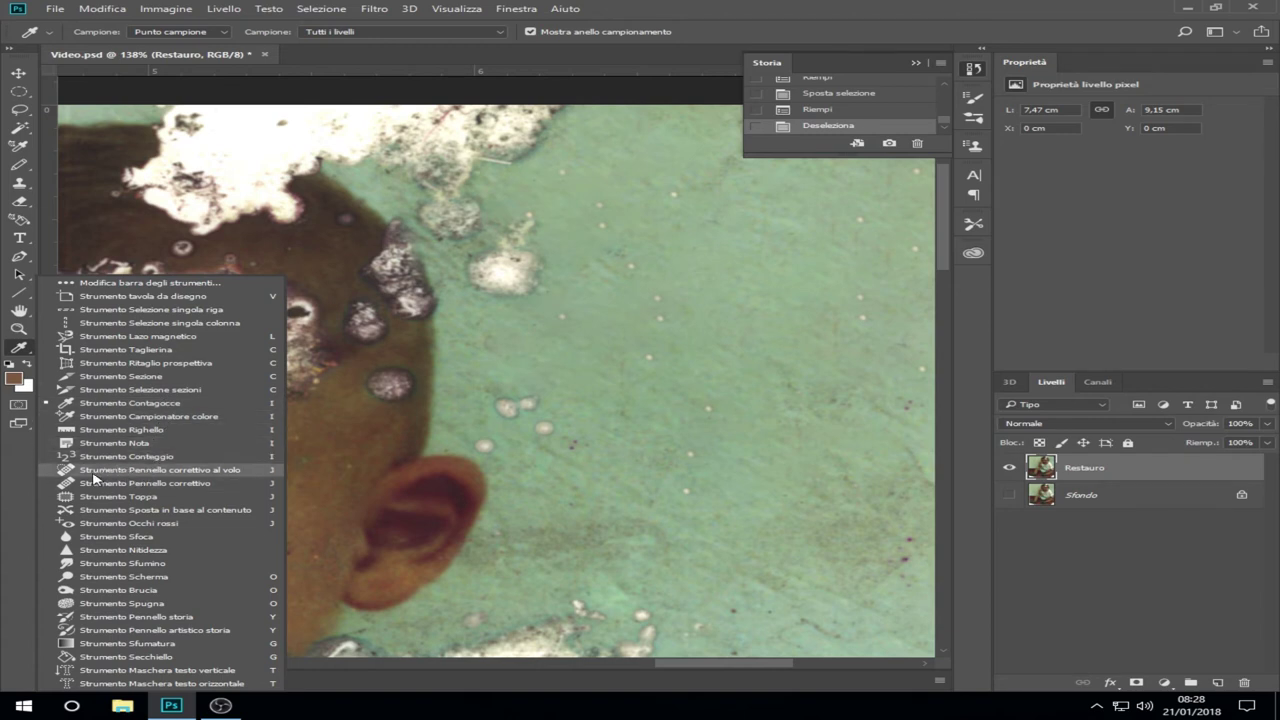
# Heal four small light spots on the green wall with the Spot Healing Brush.
pyautogui.click(197, 476)
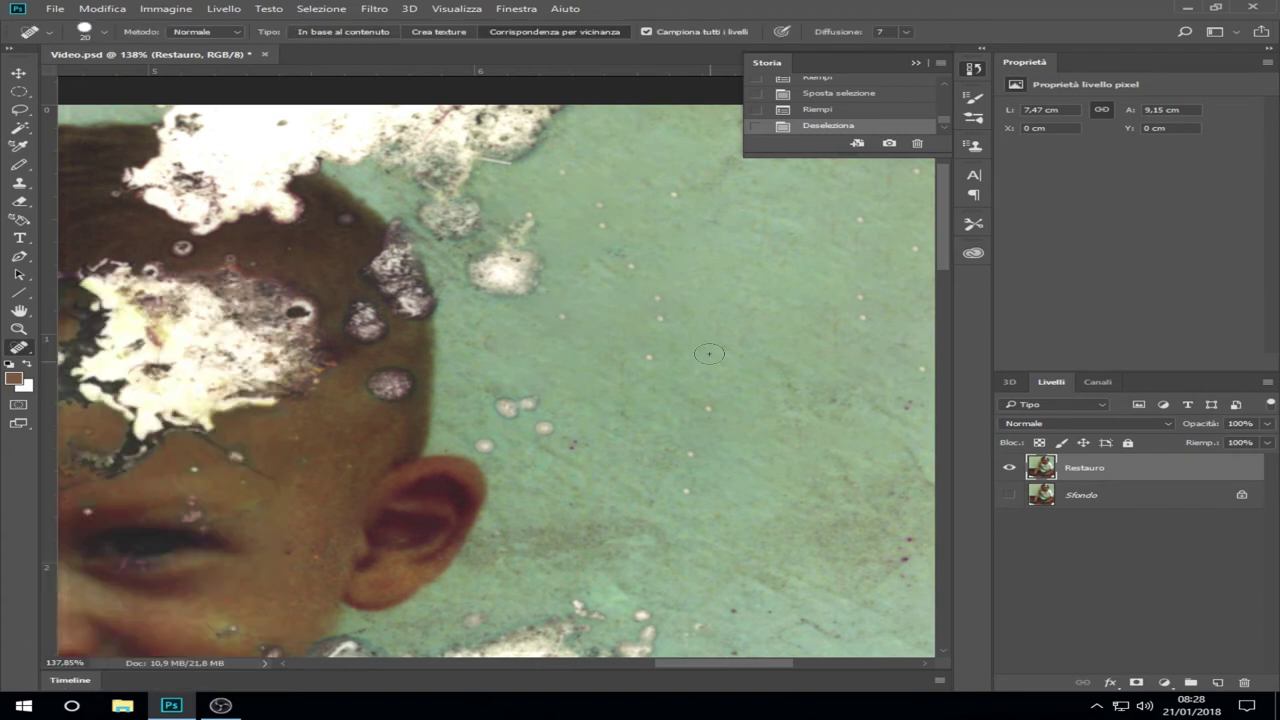
pyautogui.click(661, 319)
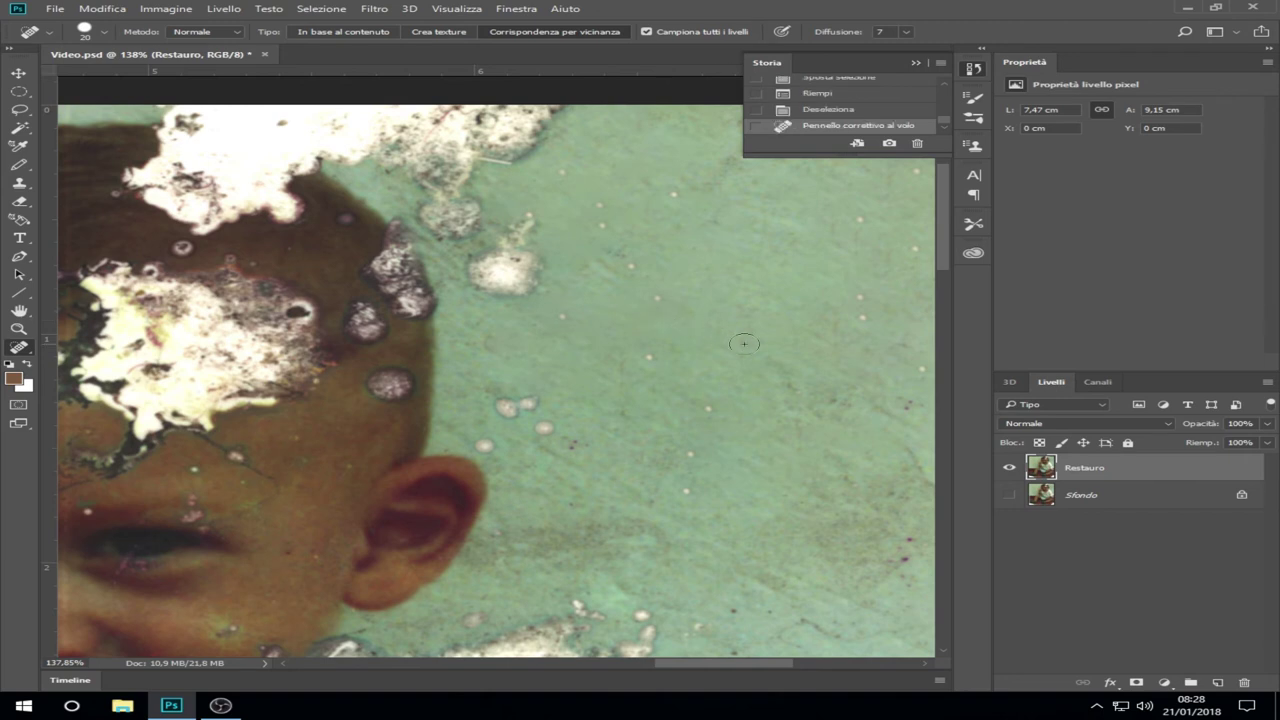
pyautogui.click(650, 356)
pyautogui.click(564, 318)
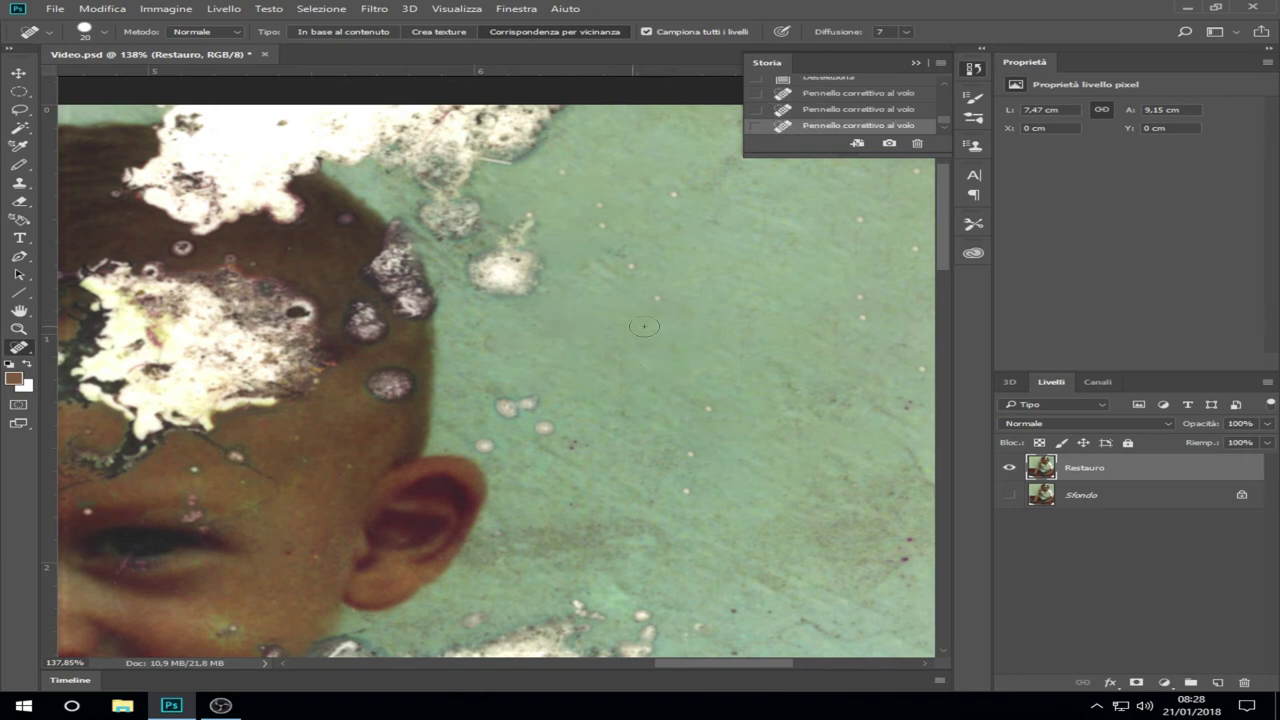
pyautogui.click(646, 274)
# Scroll around to inspect the healing and undo the last healing stroke.
pyautogui.hscroll(5, 506, 106)
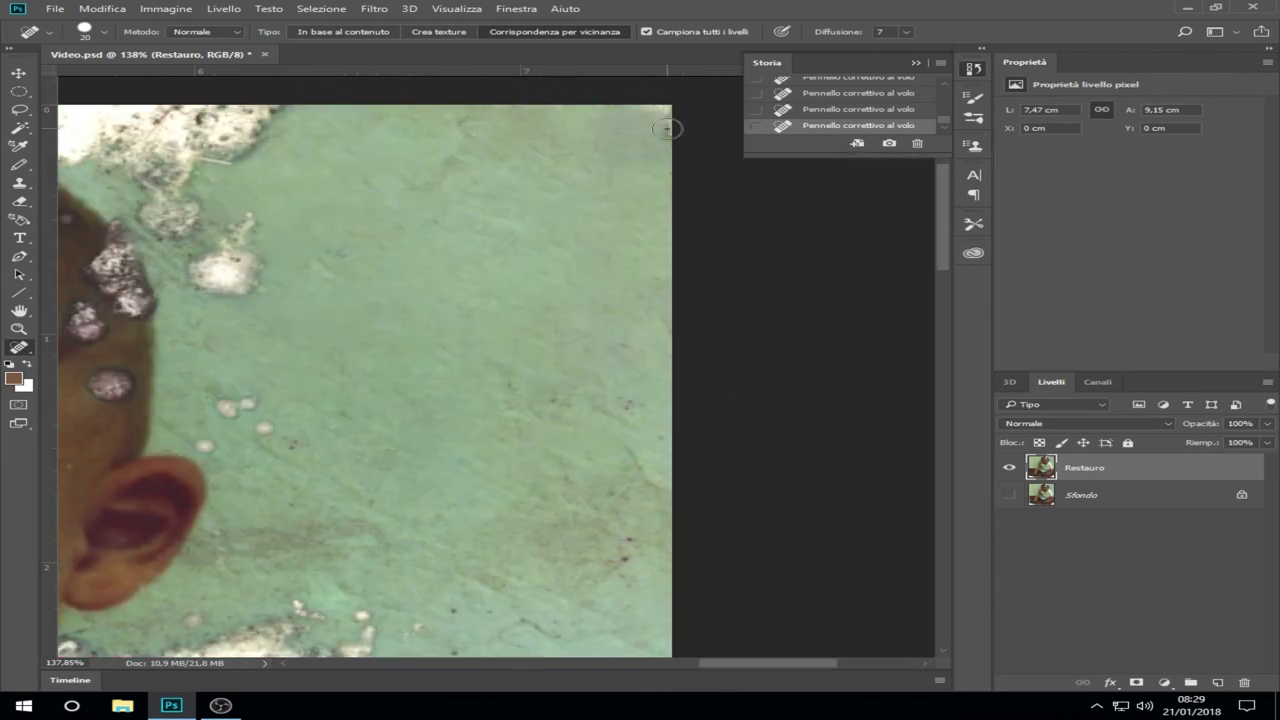
pyautogui.scroll(-5, 500, 300)
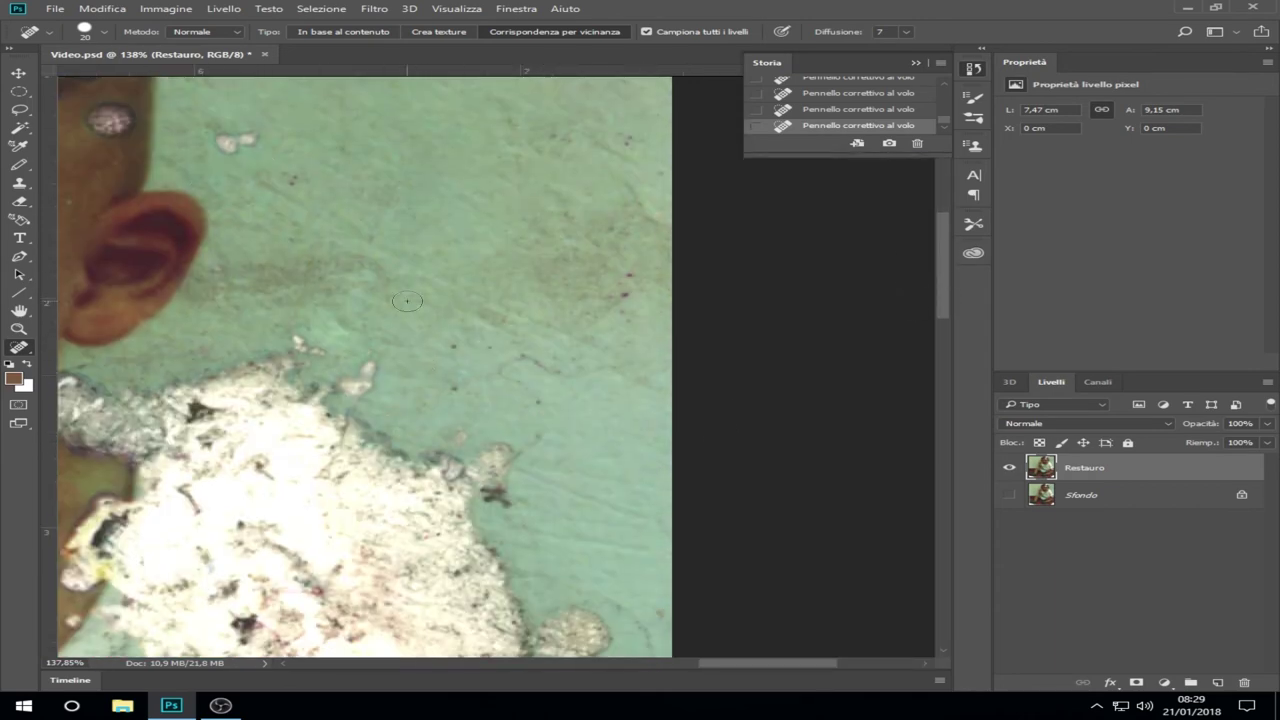
pyautogui.scroll(-5, 407, 301)
pyautogui.scroll(-3, 580, 374)
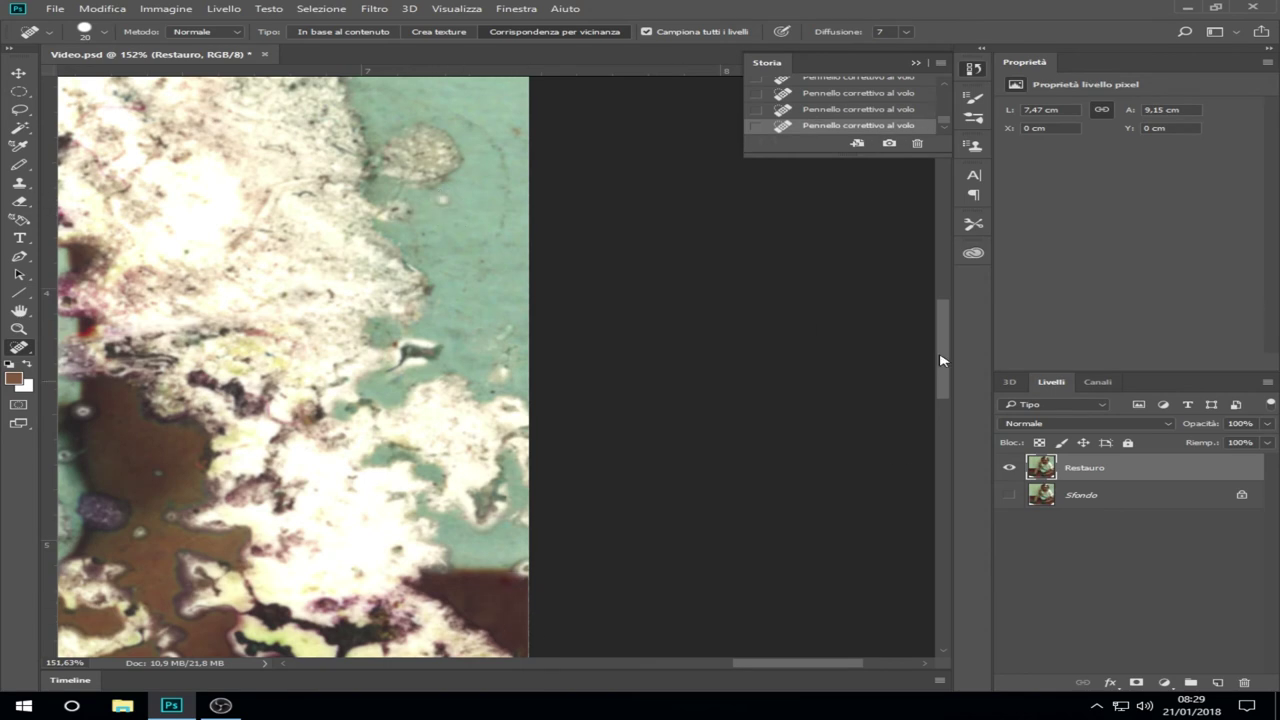
pyautogui.scroll(-5, 940, 360)
pyautogui.scroll(-3, 292, 454)
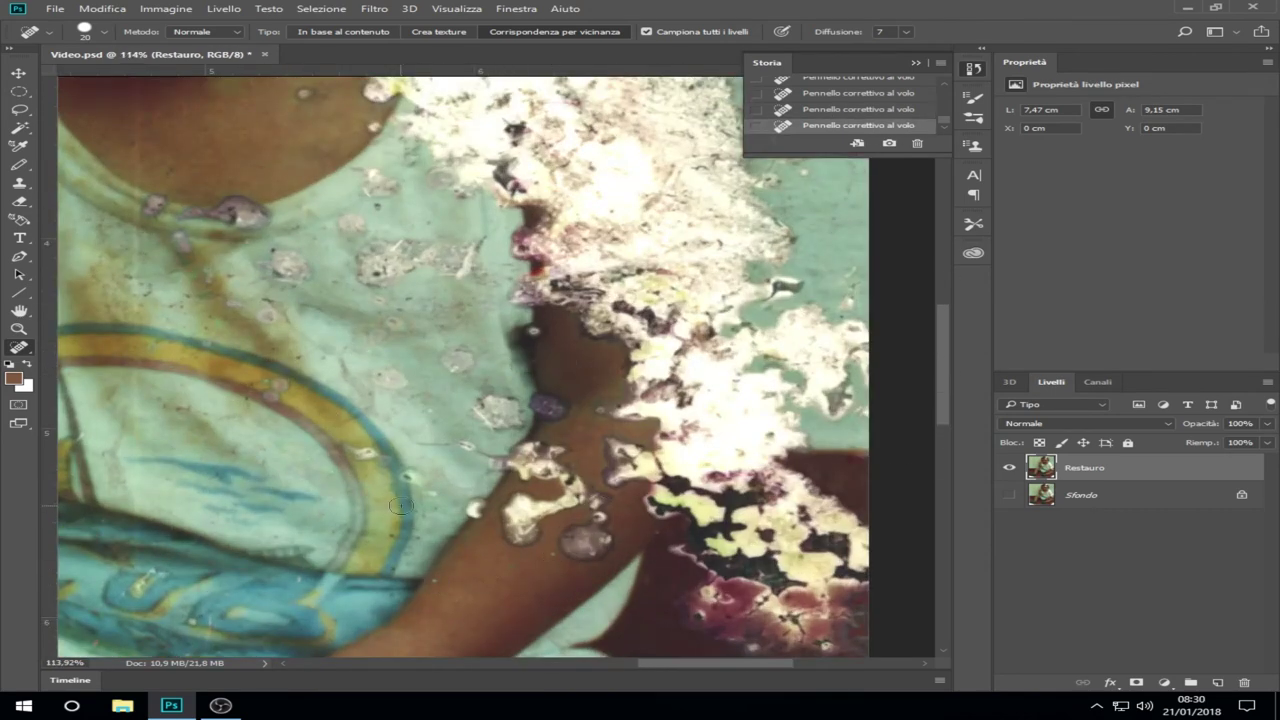
pyautogui.scroll(-3, 400, 520)
pyautogui.scroll(2, 155, 548)
pyautogui.hotkey('ctrl', 'z')
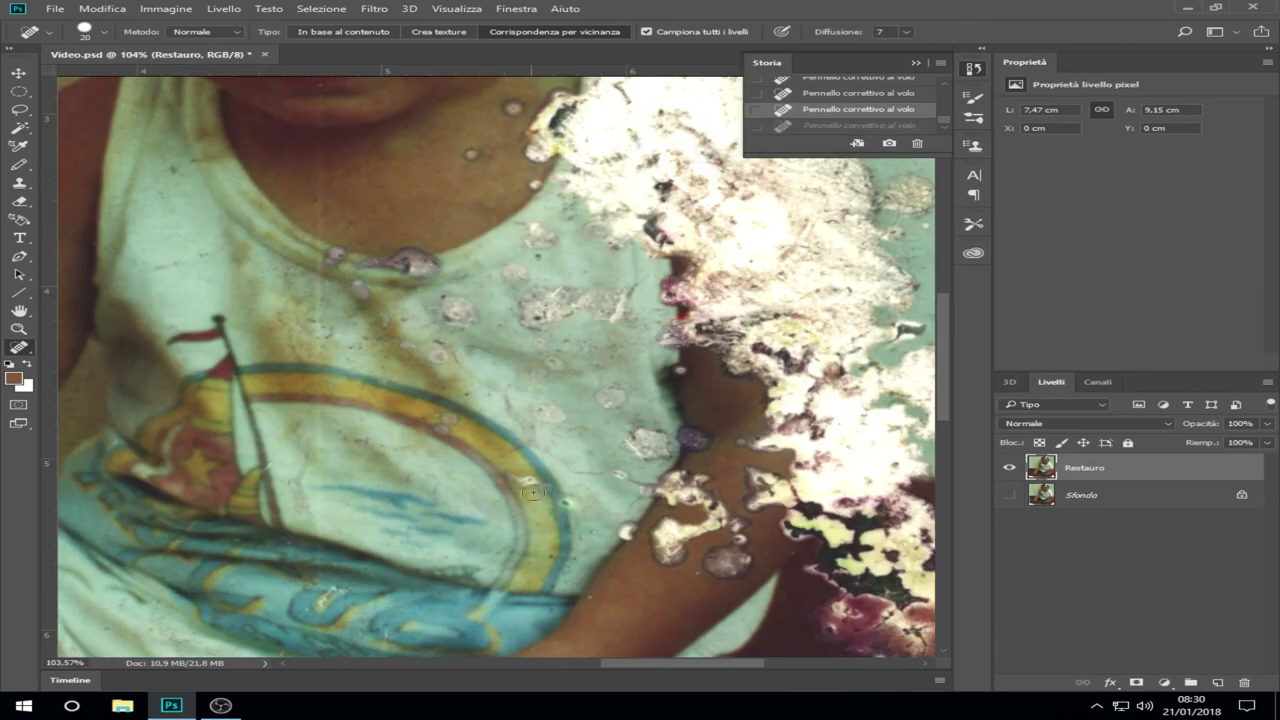
pyautogui.scroll(-2, 337, 377)
pyautogui.scroll(5, 400, 300)
pyautogui.scroll(1, 518, 226)
pyautogui.scroll(3, 518, 226)
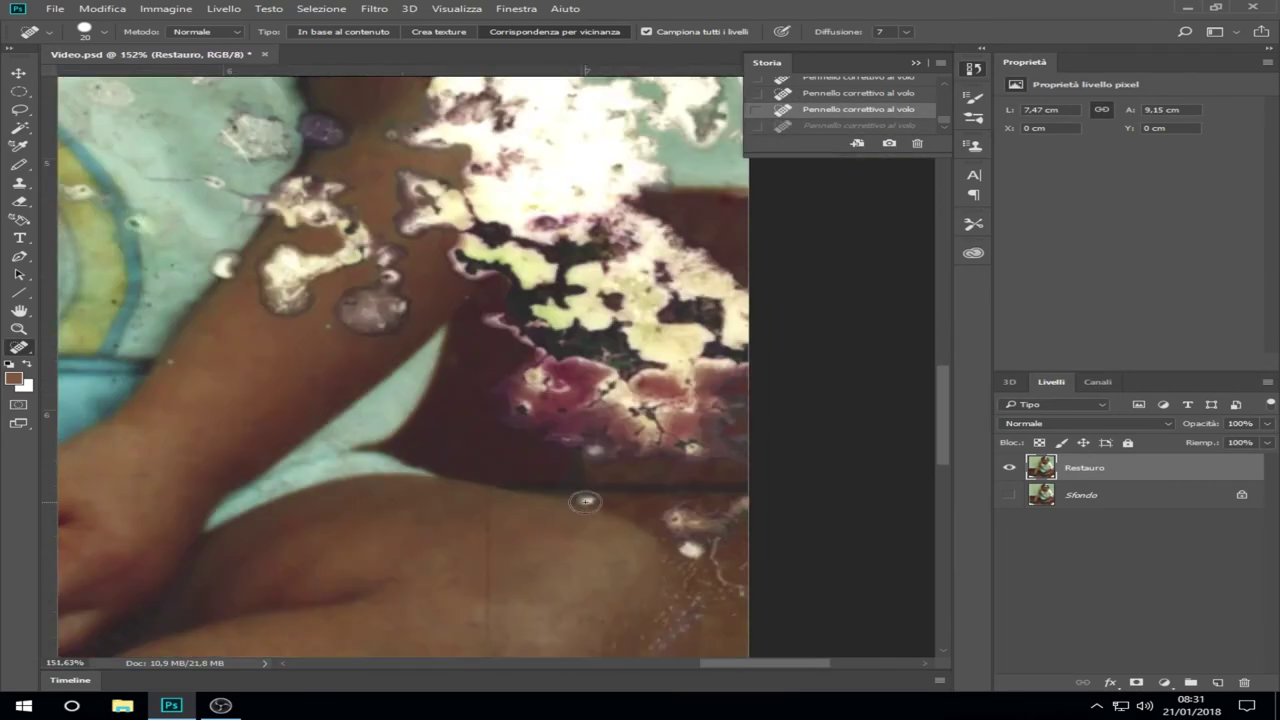
pyautogui.scroll(-6, 400, 300)
# Content-aware fill more spots near the face using an elliptical selection.
pyautogui.press('m')
pyautogui.scroll(4, 480, 210)
pyautogui.moveTo(488, 202); pyautogui.dragTo(388, 406)
pyautogui.hotkey('shift', 'F5')
pyautogui.press('Return')
pyautogui.hotkey('shift', 'F5')
pyautogui.press('Return')
pyautogui.scroll(3, 388, 406)
pyautogui.moveTo(462, 430)
pyautogui.mouseDown()
pyautogui.moveTo(423, 362)
pyautogui.moveTo(347, 398)
pyautogui.mouseUp()
# Content-aware fill the cheek spot and a spot in the left background.
pyautogui.scroll(3, 423, 362)
pyautogui.hotkey('shift', 'F5')
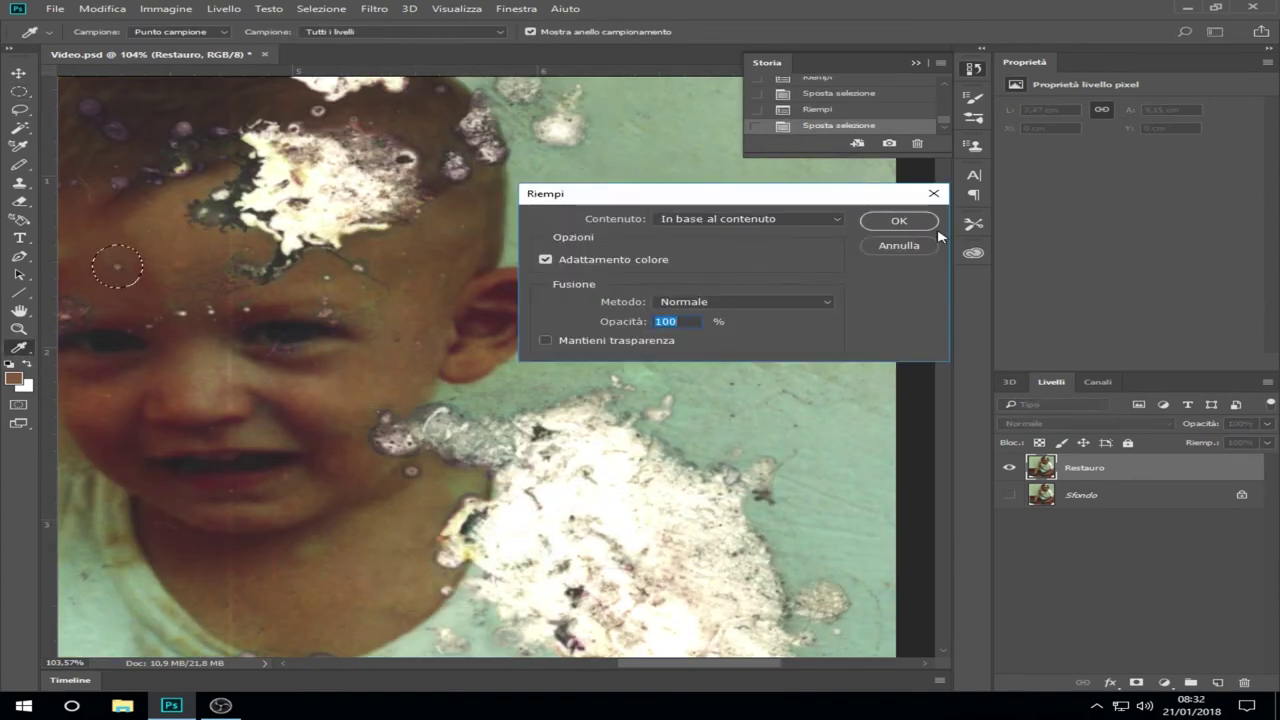
pyautogui.click(880, 221)
pyautogui.hscroll(-5, 400, 260)
pyautogui.moveTo(286, 251)
pyautogui.mouseDown()
pyautogui.moveTo(193, 240)
pyautogui.moveTo(262, 150)
pyautogui.mouseUp()
pyautogui.press('Return')
# Move the oval selection over the forehead spot and the shirt stain, filling each.
pyautogui.scroll(3, 262, 150)
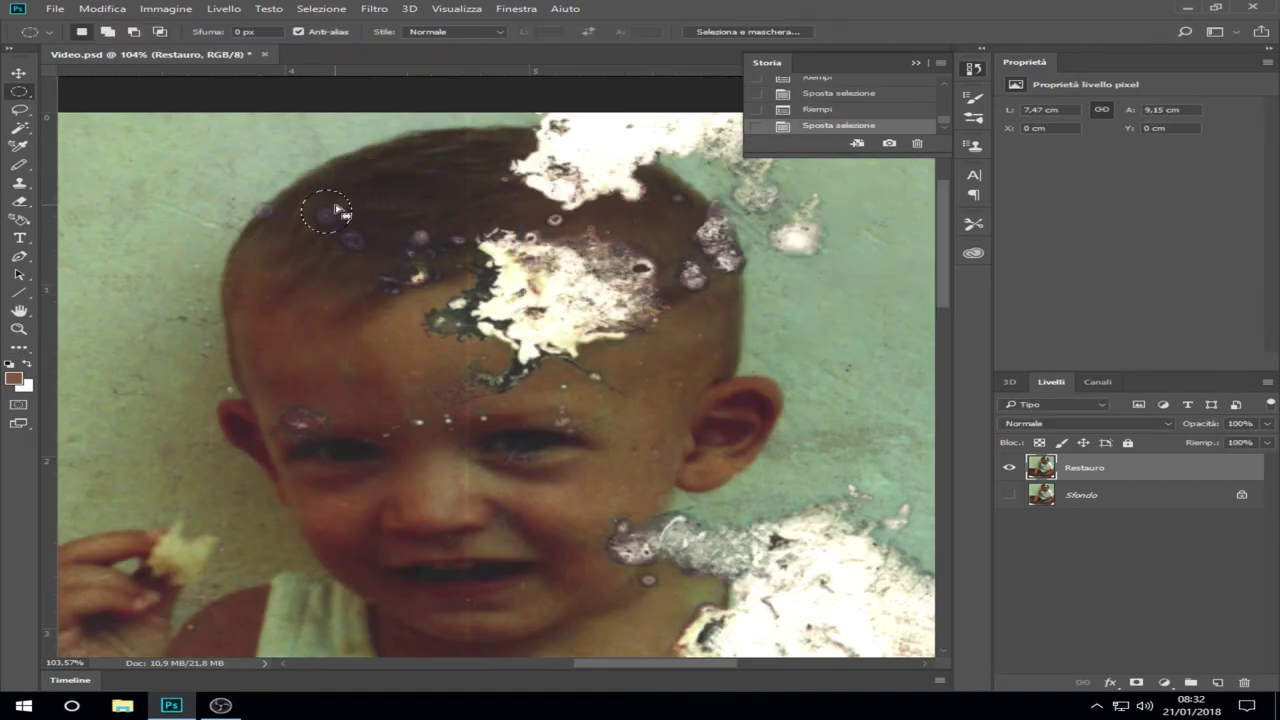
pyautogui.moveTo(362, 190); pyautogui.dragTo(349, 233)
pyautogui.hotkey('shift', 'F5')
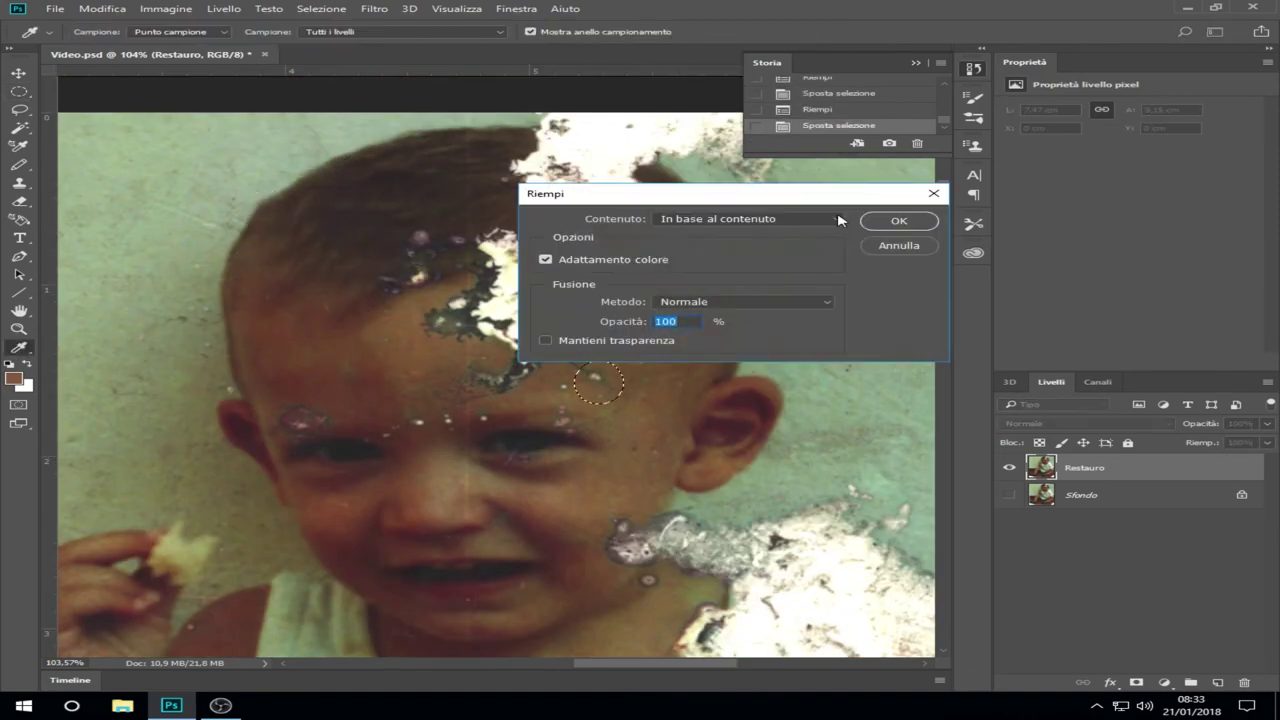
pyautogui.press('Escape')
pyautogui.scroll(-3, 638, 460)
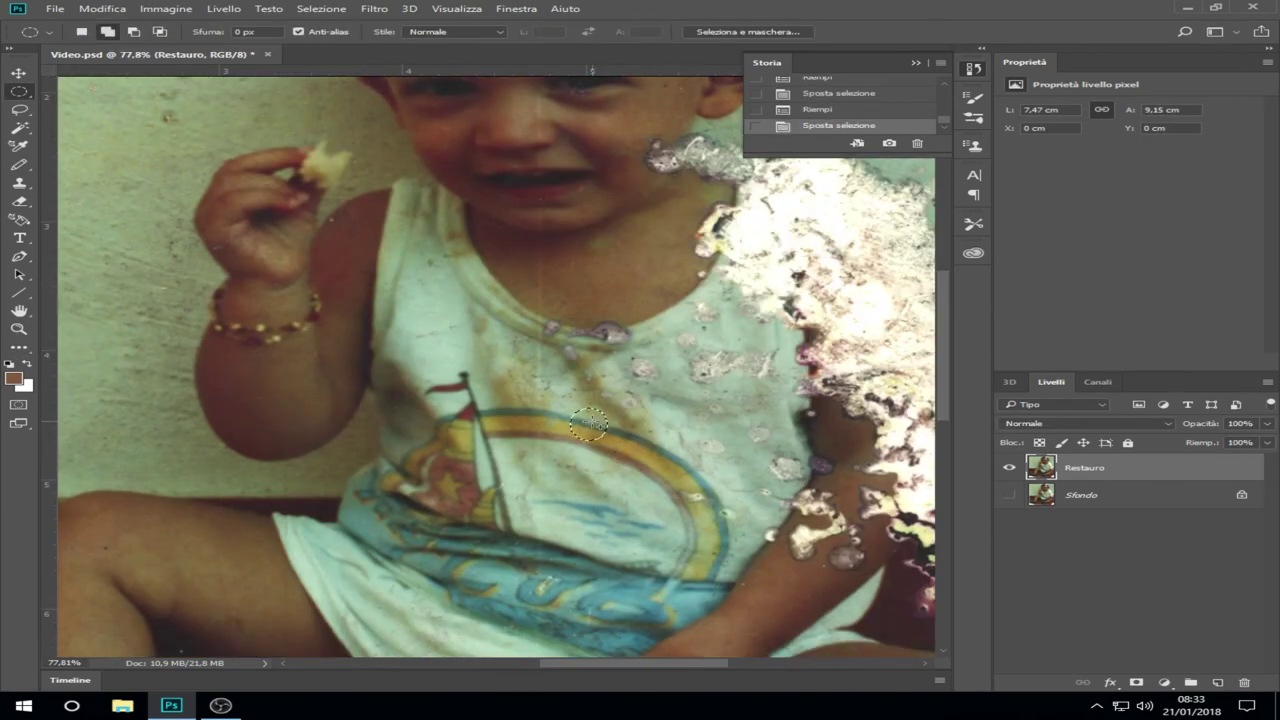
pyautogui.moveTo(637, 460)
pyautogui.mouseDown()
pyautogui.moveTo(716, 410)
pyautogui.moveTo(387, 497)
pyautogui.moveTo(735, 478)
pyautogui.mouseUp()
pyautogui.hotkey('shift', 'F5')
pyautogui.press('Escape')
# Content-aware fill the next spot and the spot on the leg.
pyautogui.scroll(-2, 716, 410)
pyautogui.hotkey('shift', 'F5')
pyautogui.press('Return')
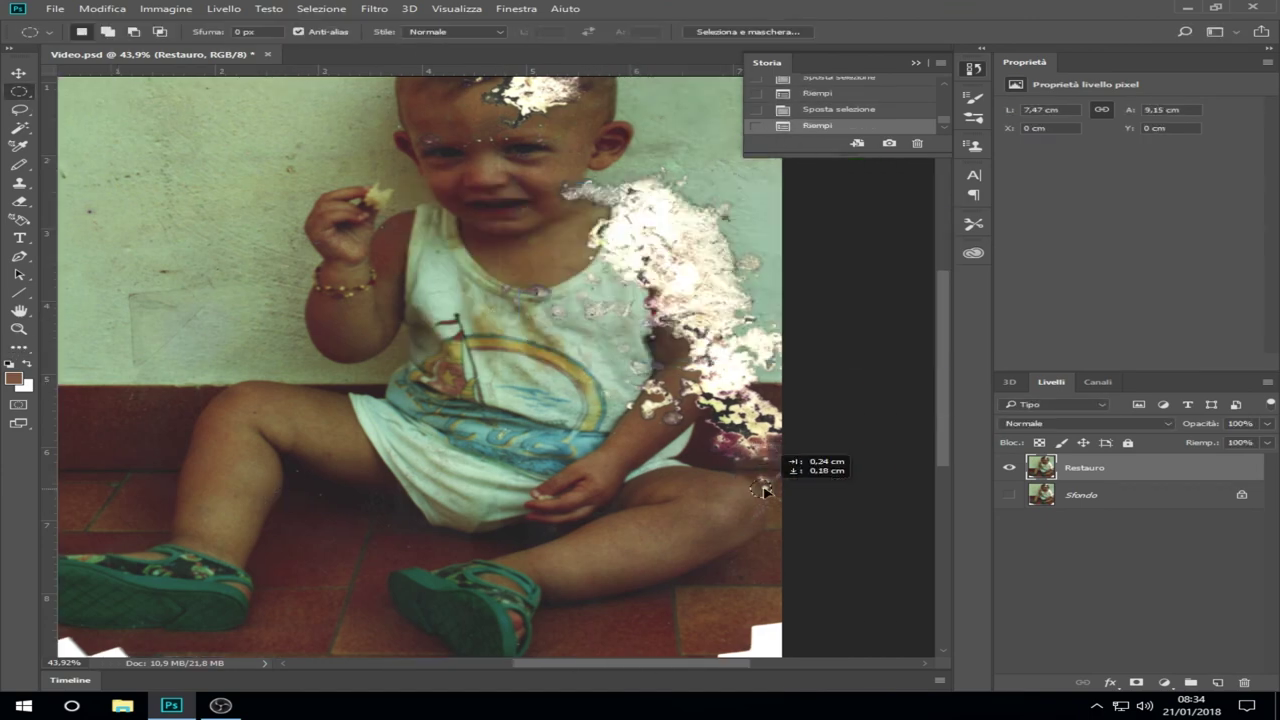
pyautogui.scroll(6, 735, 478)
pyautogui.moveTo(735, 478)
pyautogui.mouseDown()
pyautogui.moveTo(771, 485)
pyautogui.moveTo(814, 375)
pyautogui.moveTo(640, 420)
pyautogui.mouseUp()
pyautogui.hotkey('shift', 'F5')
pyautogui.press('Return')
pyautogui.scroll(-5, 764, 433)
pyautogui.scroll(-2, 764, 433)
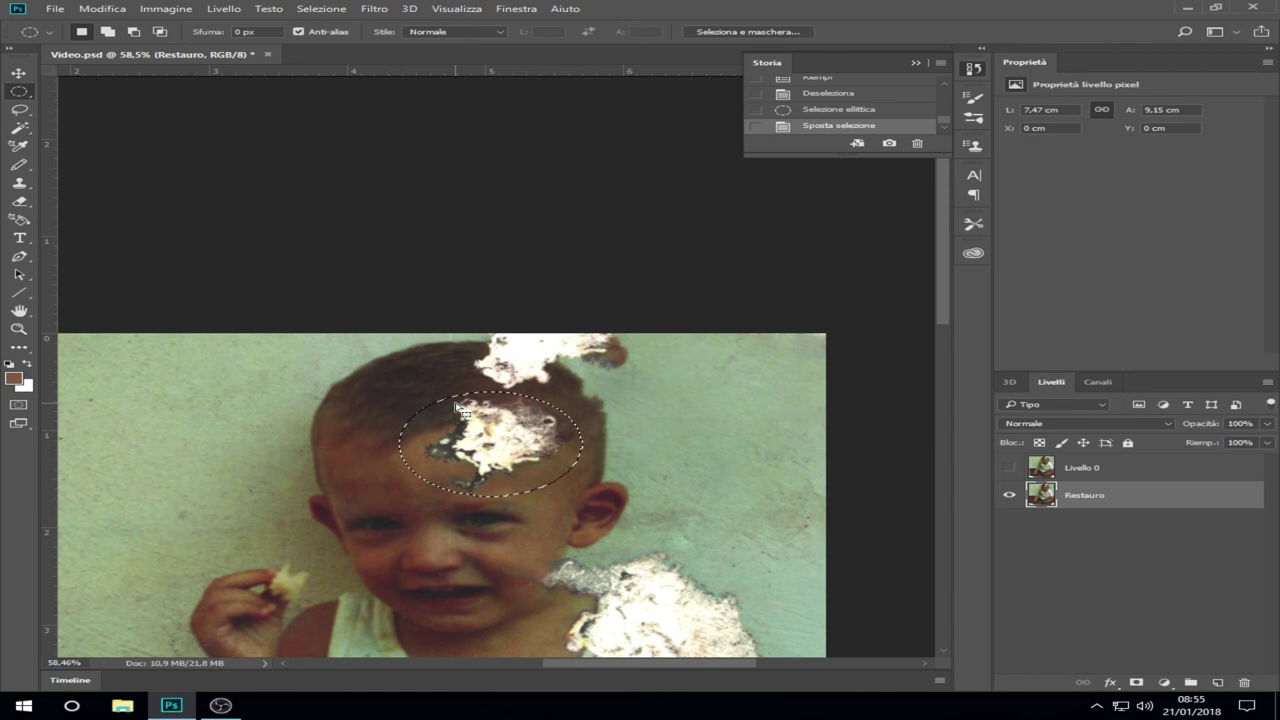
# Replace the large white forehead damage with content-aware skin texture.
pyautogui.hotkey('shift', 'F5')
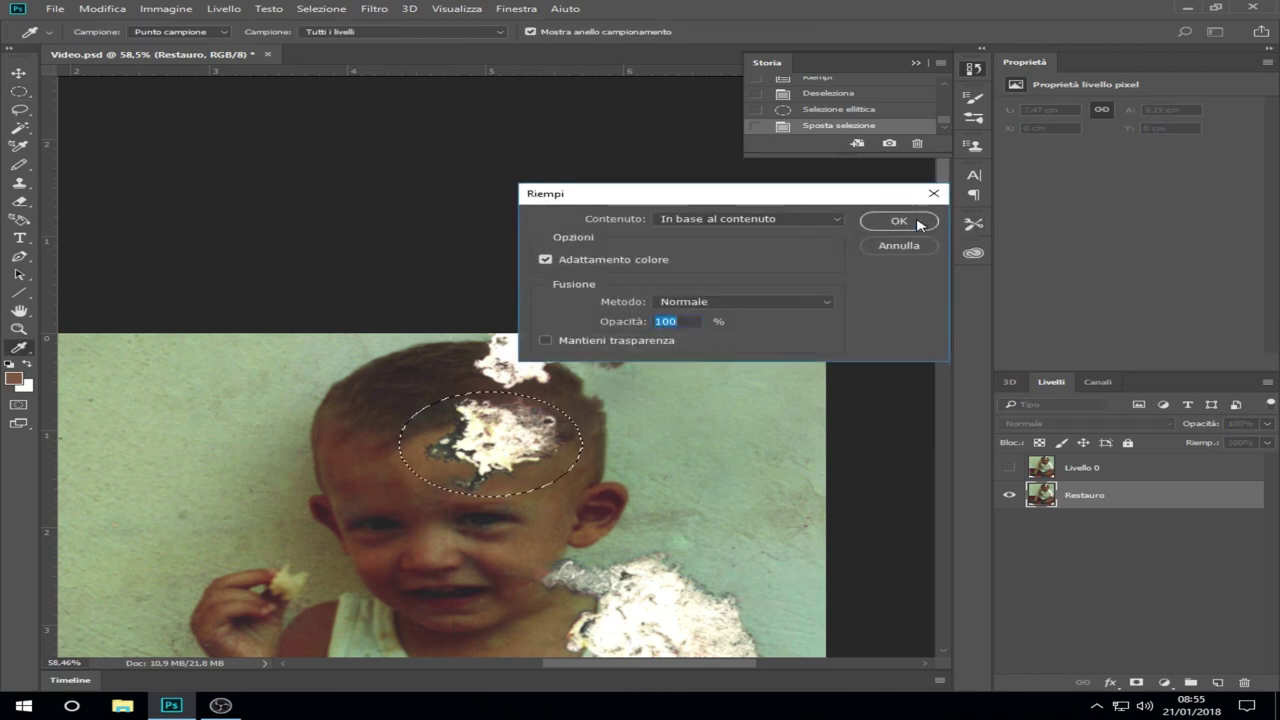
pyautogui.click(918, 224)
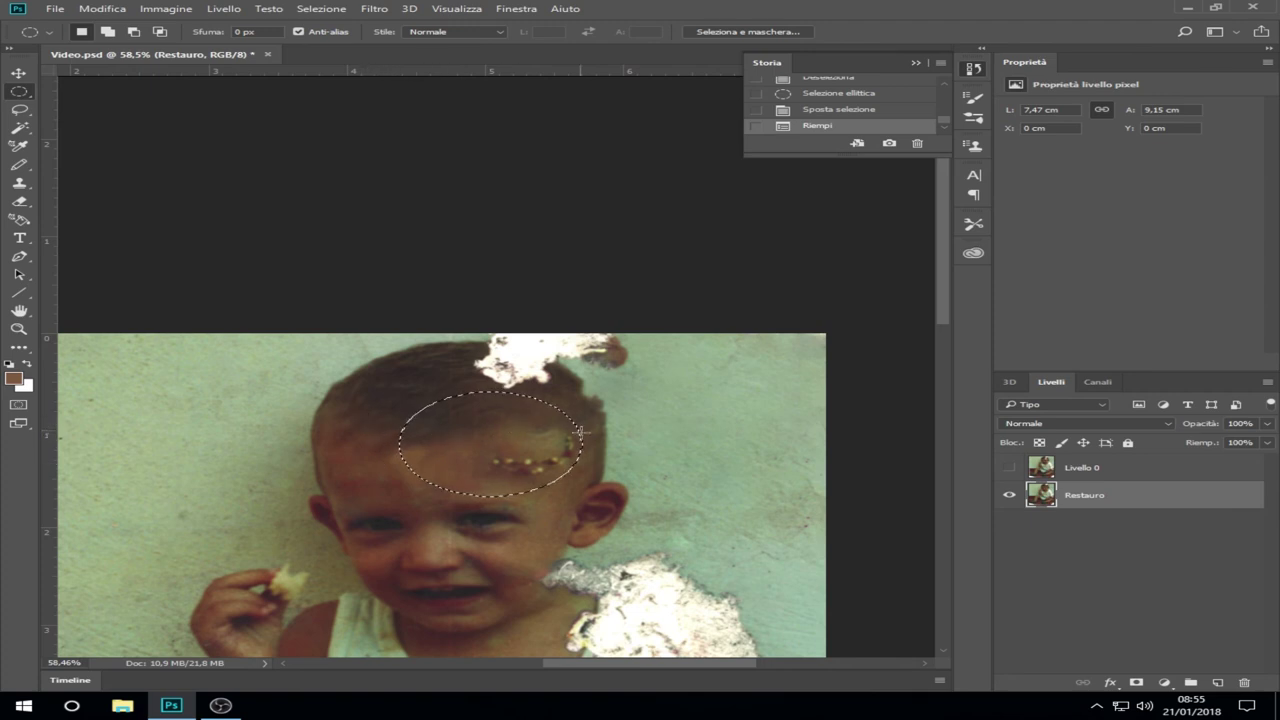
pyautogui.moveTo(503, 457); pyautogui.dragTo(548, 460)
pyautogui.scroll(5, 550, 462)
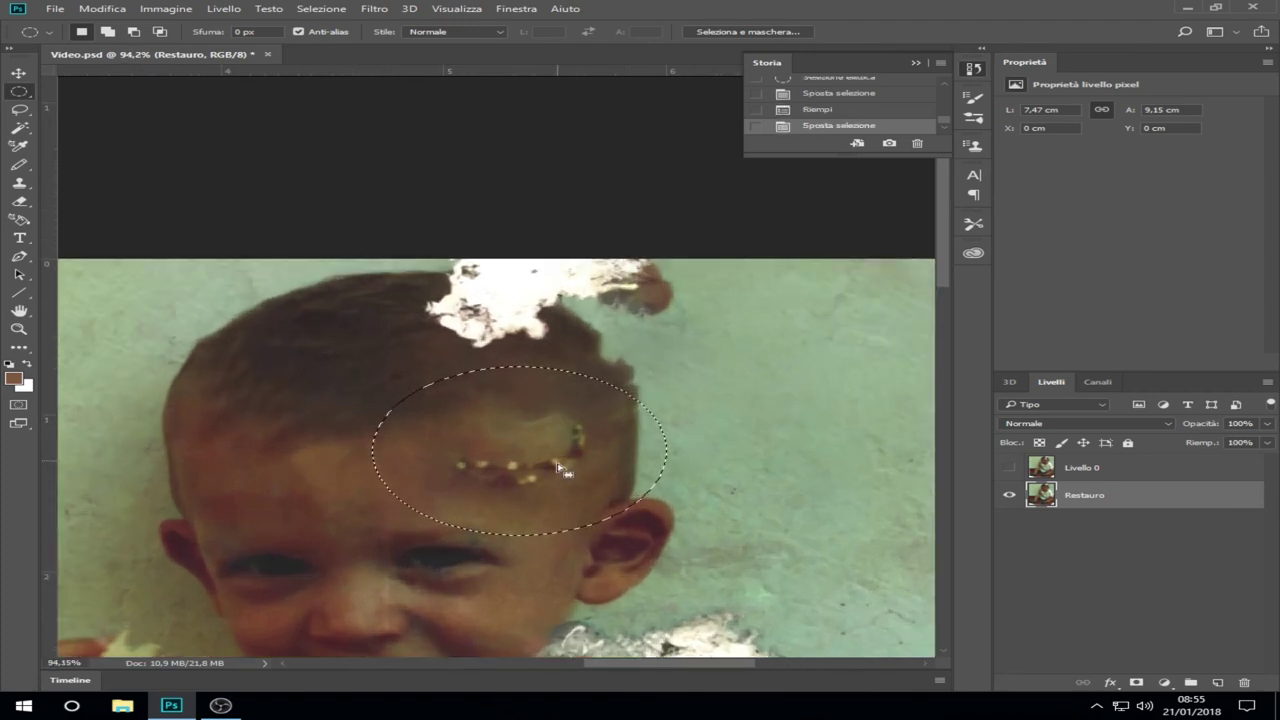
pyautogui.scroll(1, 550, 495)
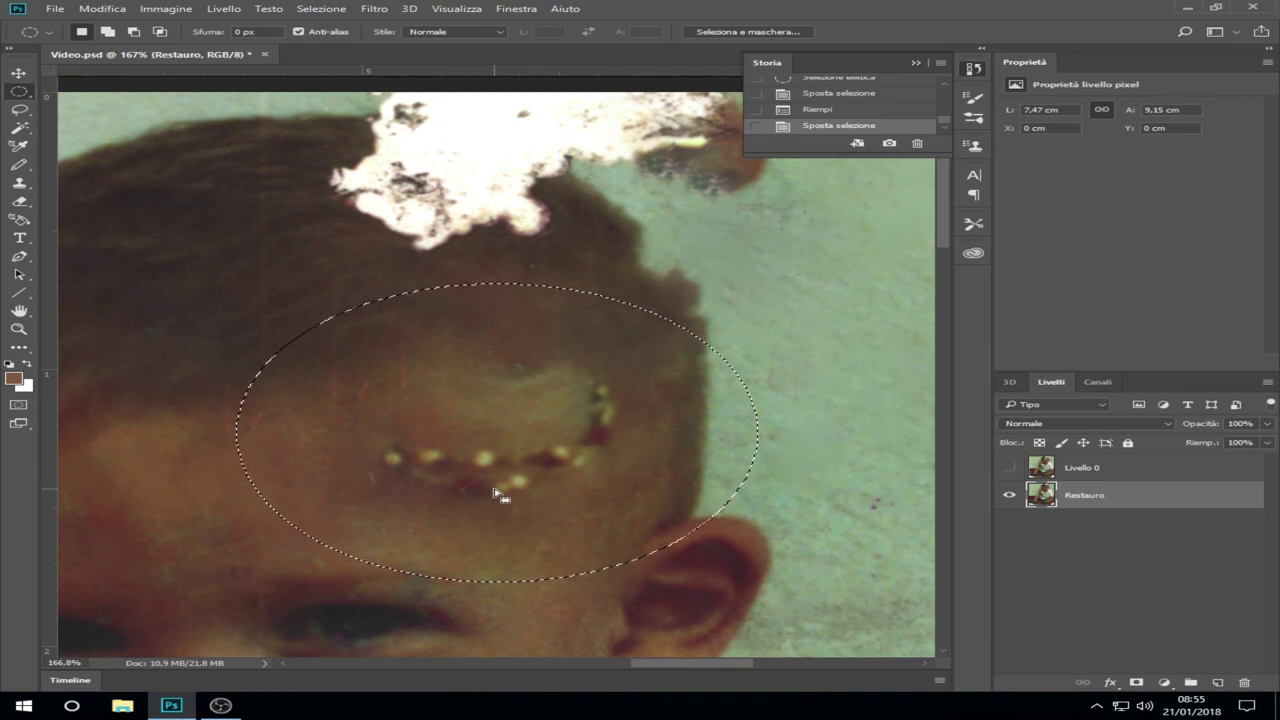
# Draw a small elliptical selection around one forehead spot and content-aware fill it.
pyautogui.rightClick(19, 96)
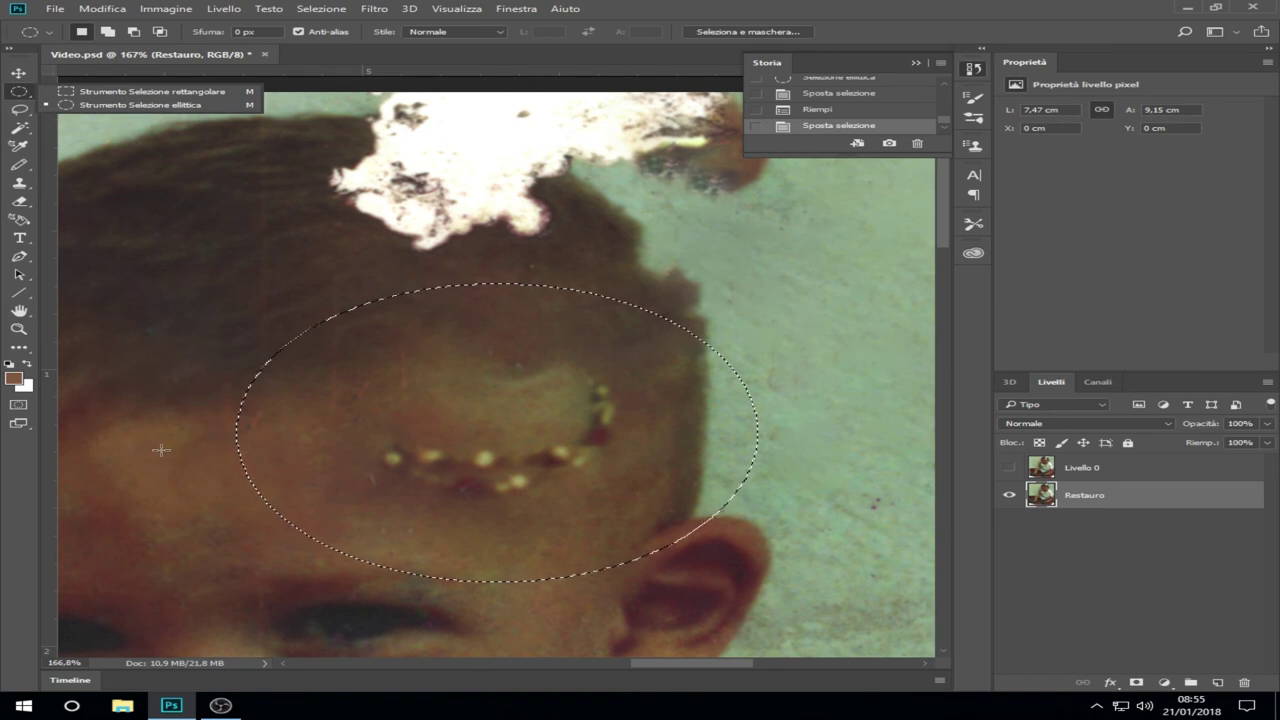
pyautogui.moveTo(334, 435)
pyautogui.mouseDown()
pyautogui.moveTo(380, 452)
pyautogui.moveTo(821, 324)
pyautogui.mouseUp()
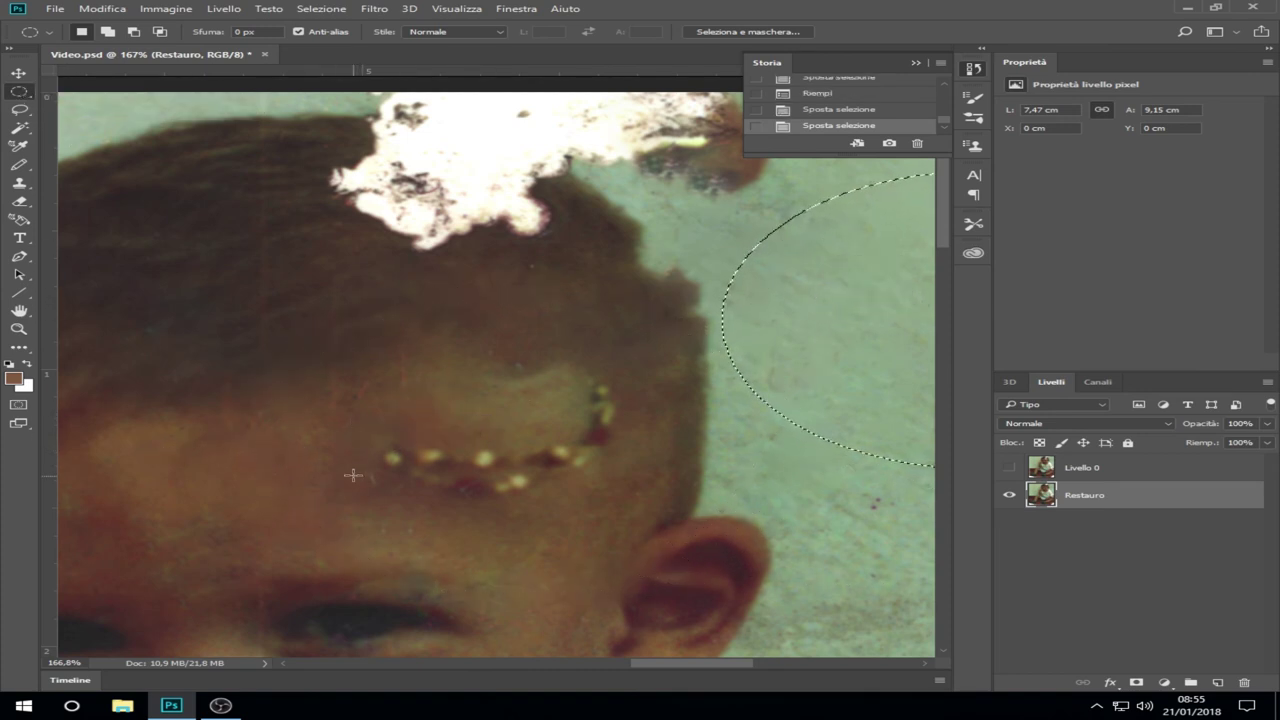
pyautogui.moveTo(344, 435)
pyautogui.mouseDown()
pyautogui.moveTo(411, 485)
pyautogui.moveTo(388, 472)
pyautogui.mouseUp()
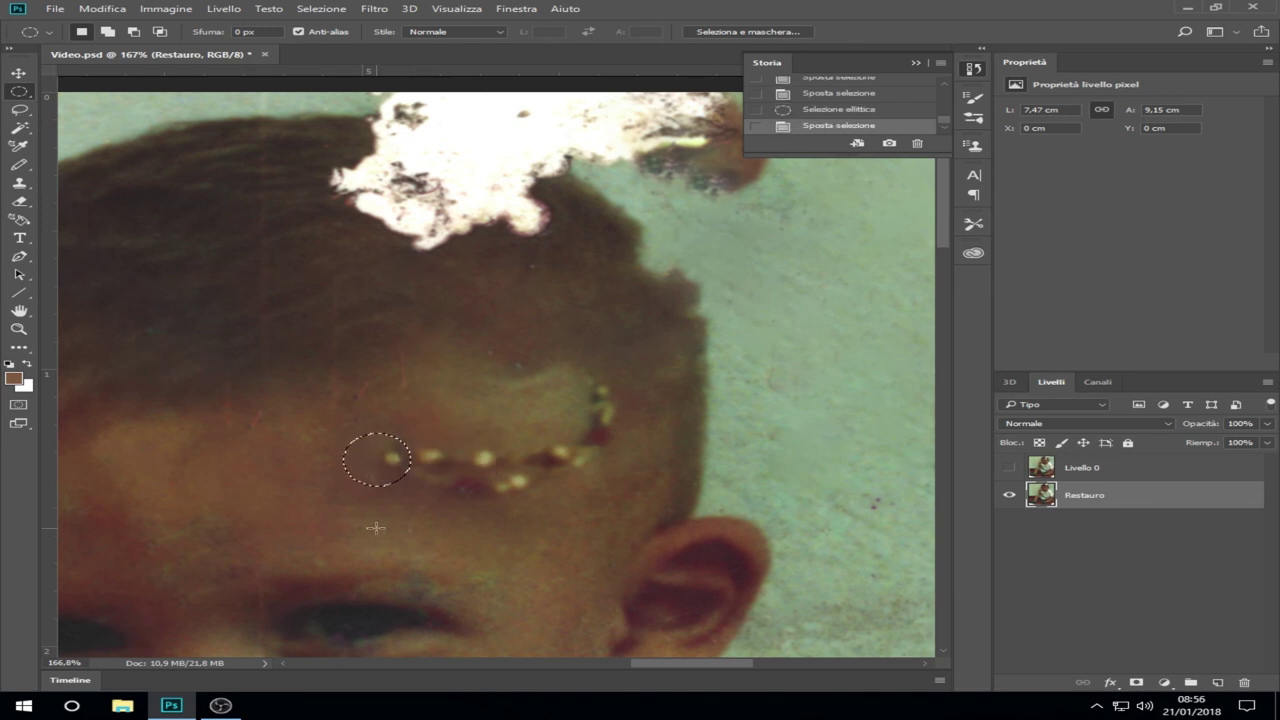
pyautogui.hotkey('shift', 'F5')
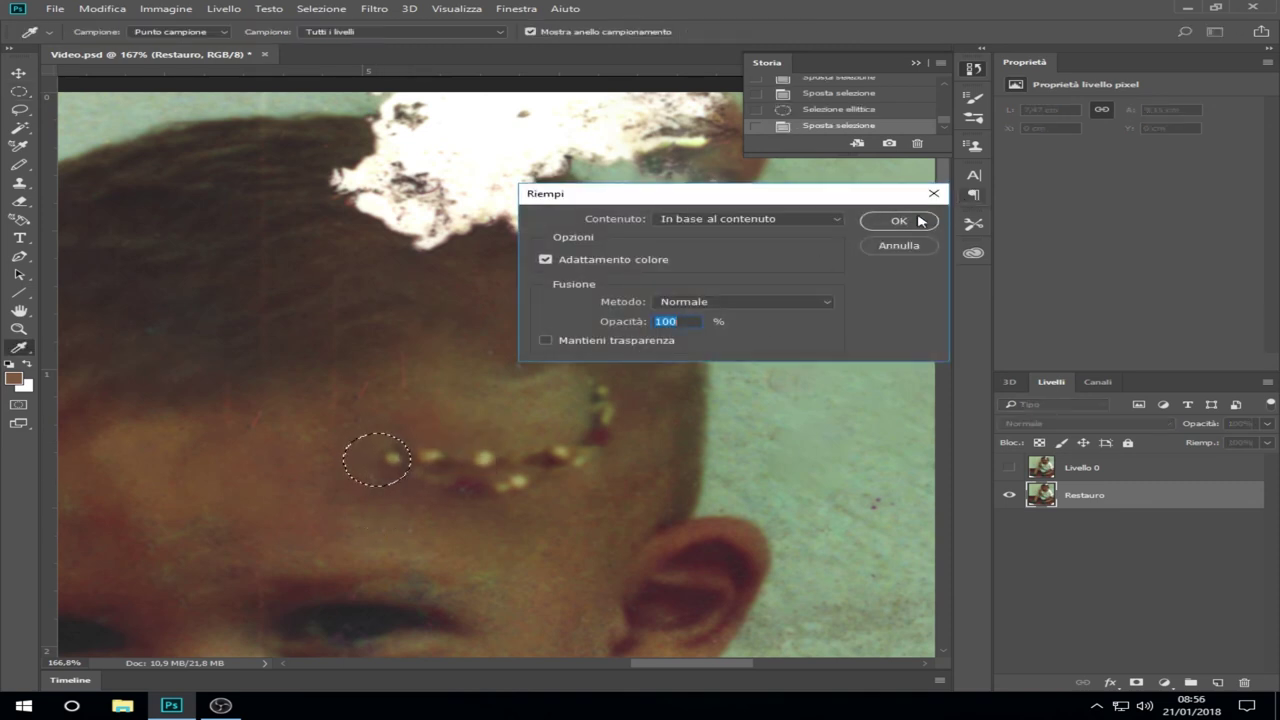
pyautogui.click(918, 220)
# Content-aware fill the remaining small forehead spots one by one.
pyautogui.moveTo(385, 460)
pyautogui.mouseDown()
pyautogui.moveTo(486, 451)
pyautogui.moveTo(508, 481)
pyautogui.moveTo(399, 456)
pyautogui.mouseUp()
pyautogui.hotkey('shift', 'F5')
pyautogui.press('Return')
pyautogui.hotkey('shift', 'F5')
pyautogui.press('Return')
pyautogui.hotkey('shift', 'F5')
pyautogui.press('Return')
pyautogui.hotkey('shift', 'F5')
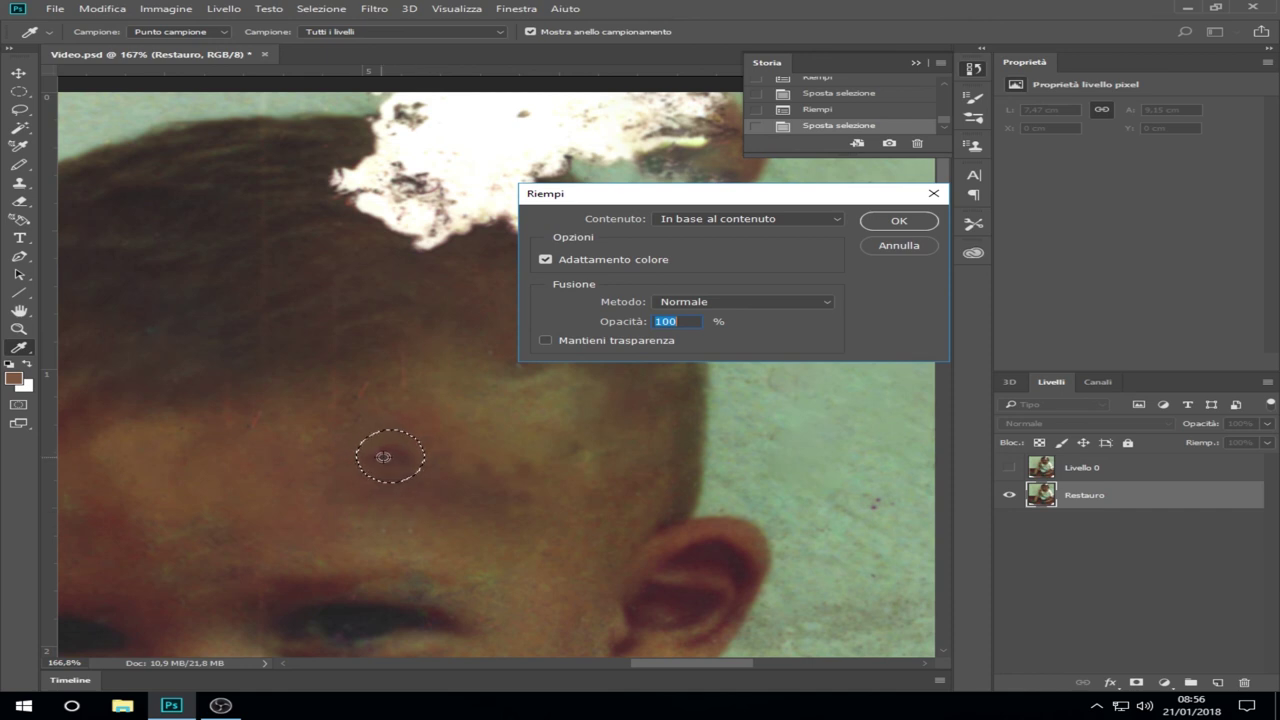
pyautogui.click(898, 220)
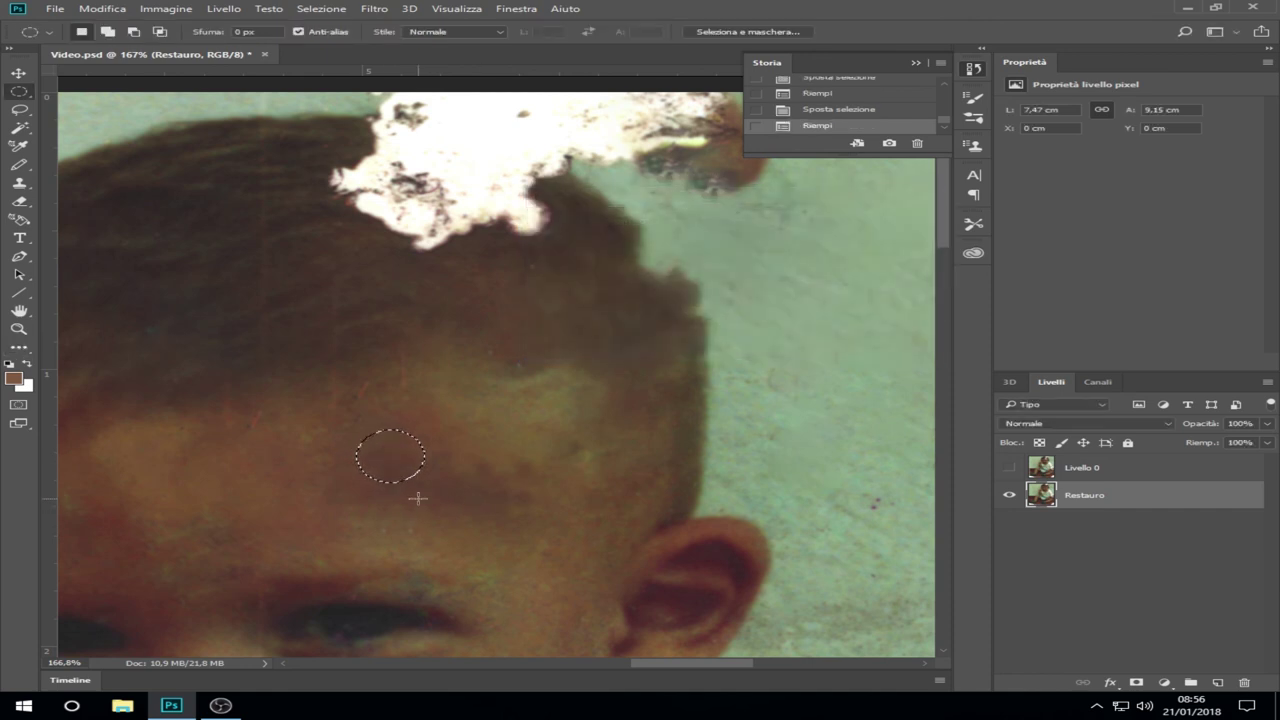
pyautogui.click(458, 10)
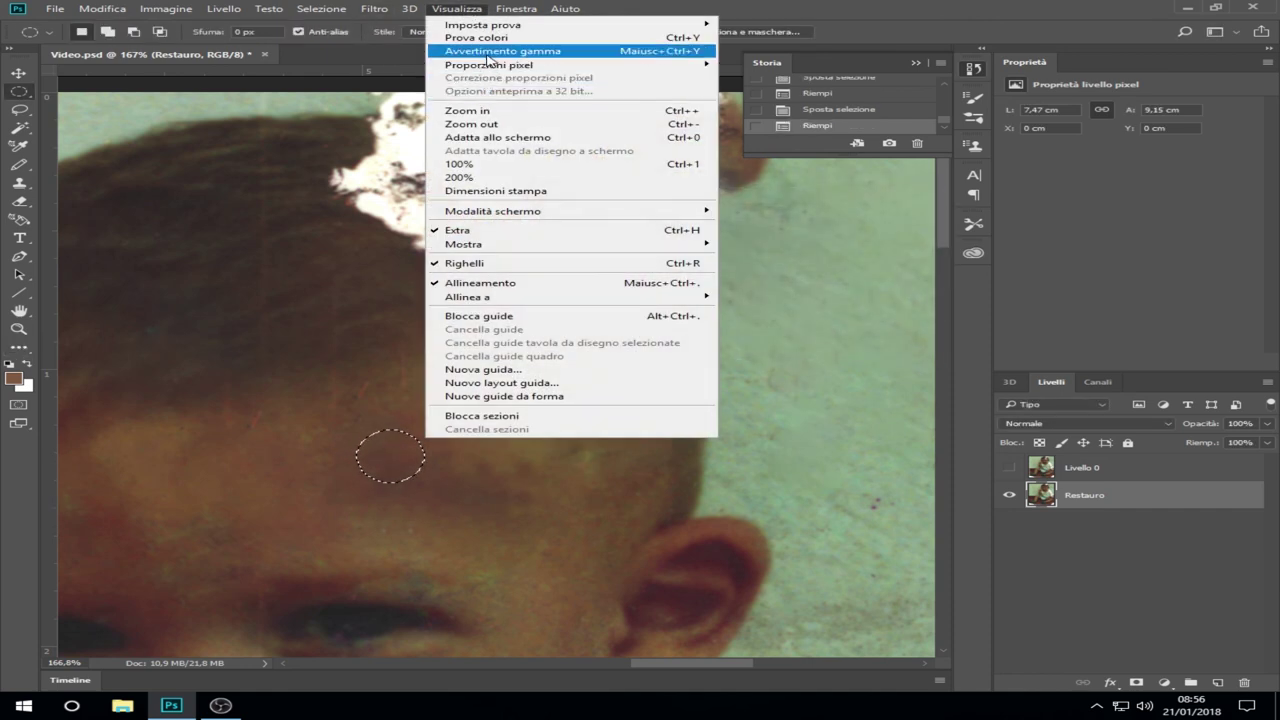
# Fit the whole photo on screen and clear the small circular selection.
pyautogui.click(480, 137)
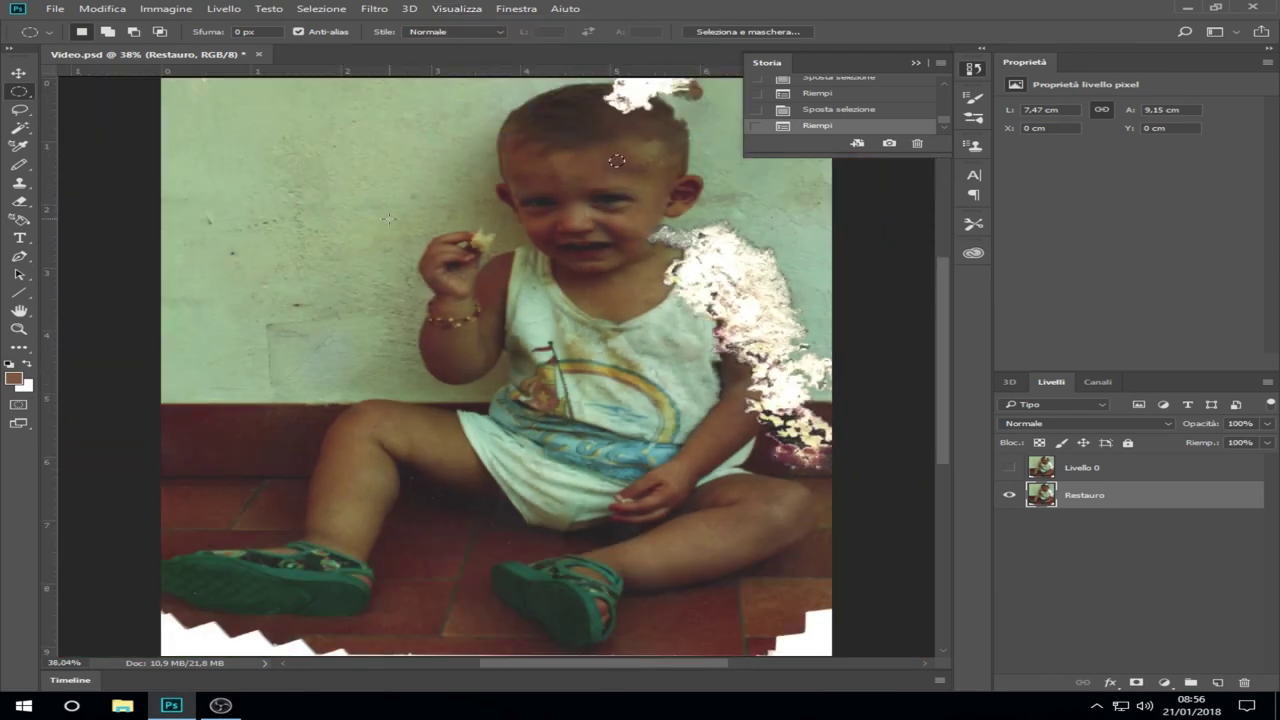
pyautogui.hotkey('ctrl', 'd')
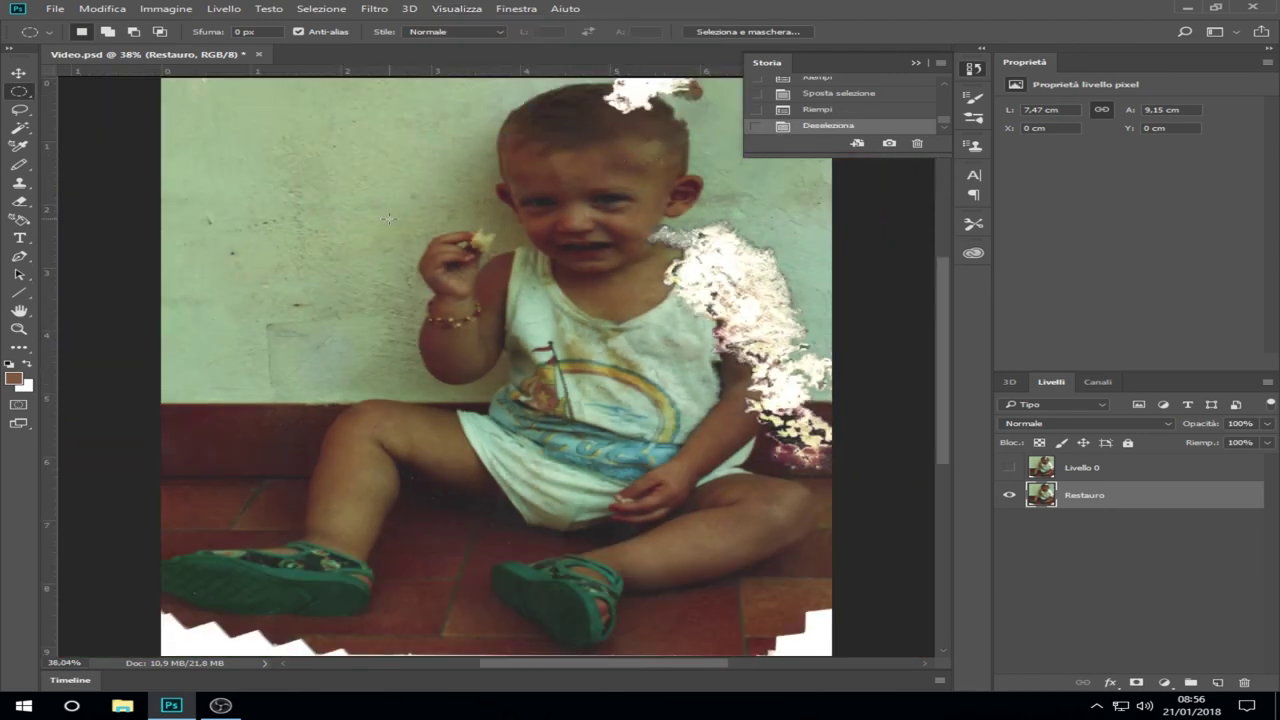